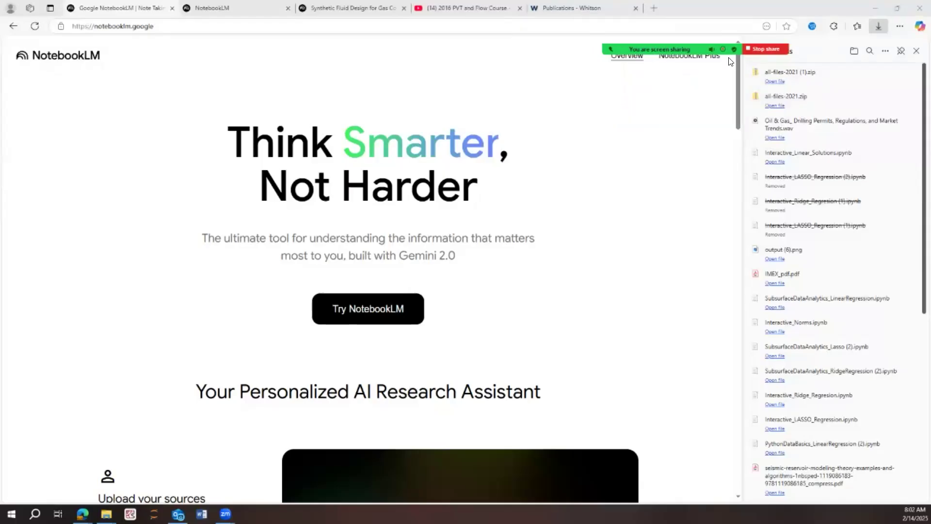
Hide Zoom's floating meeting controls and close Edge's Downloads panel.
click(848, 29)
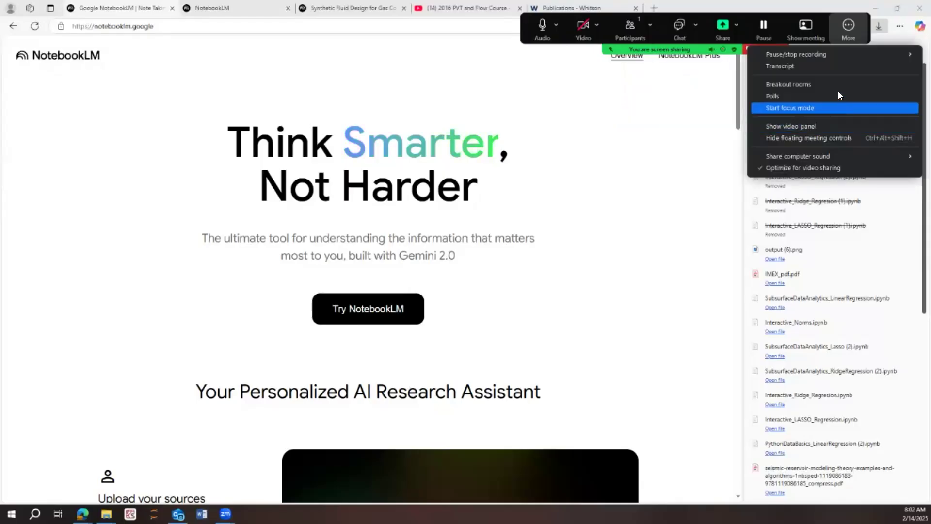
click(838, 139)
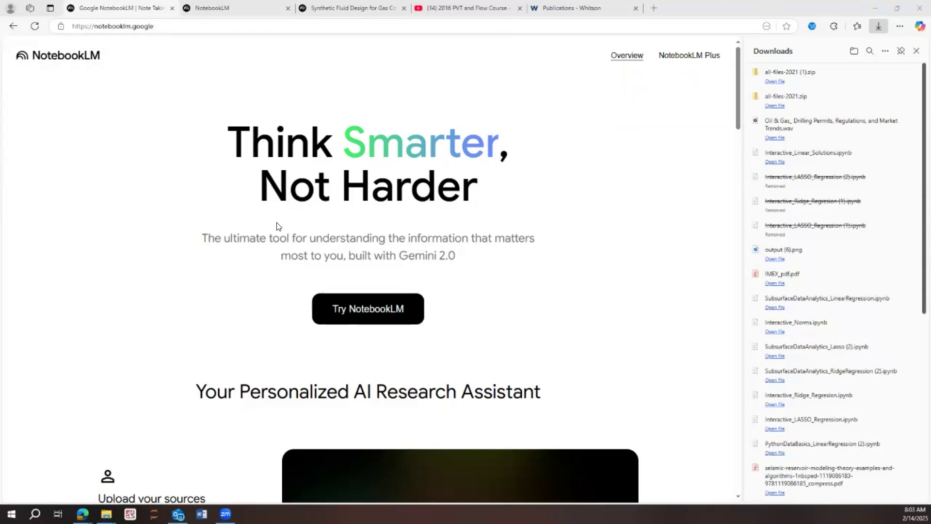
click(916, 44)
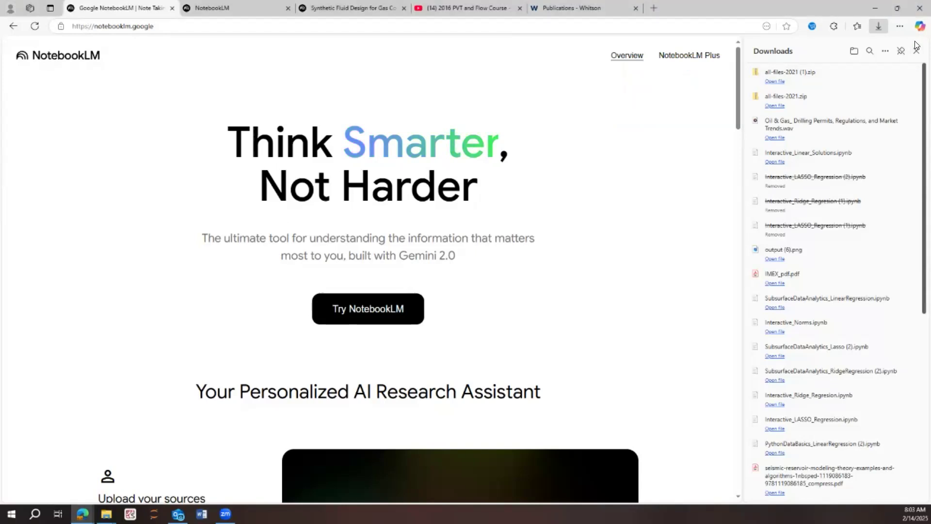
click(916, 47)
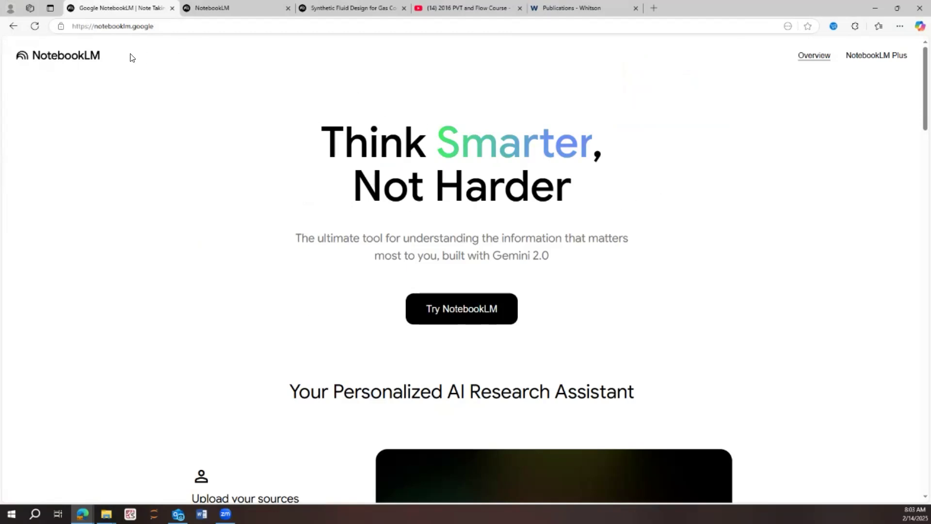
click(163, 23)
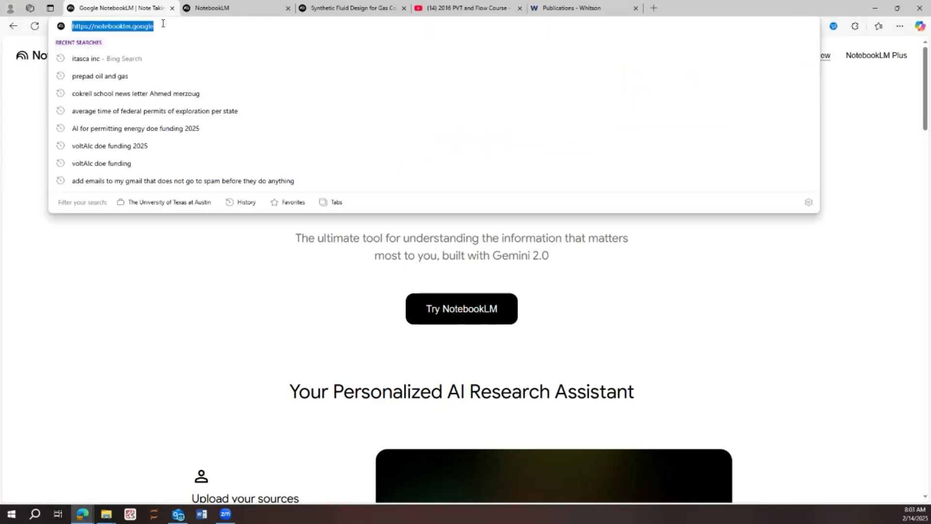
click(11, 90)
click(93, 20)
click(29, 122)
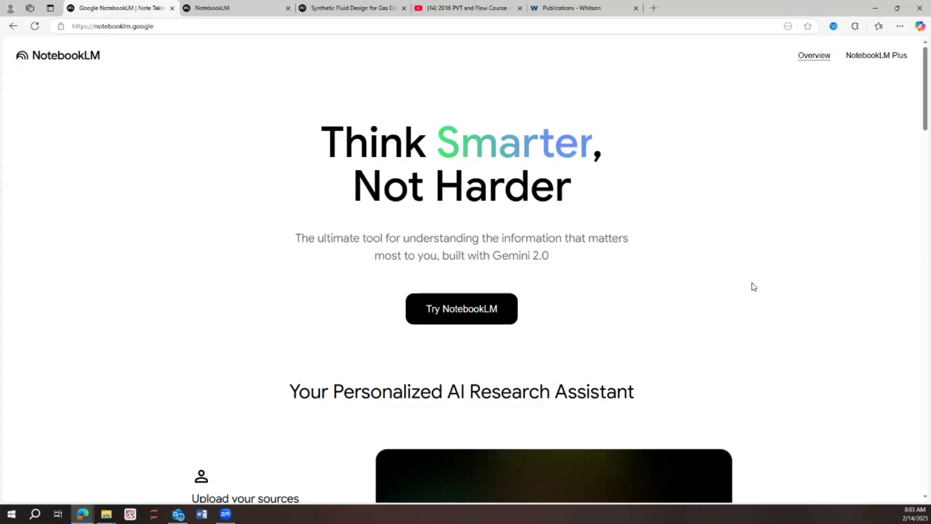
scroll(390, 231, down, 3)
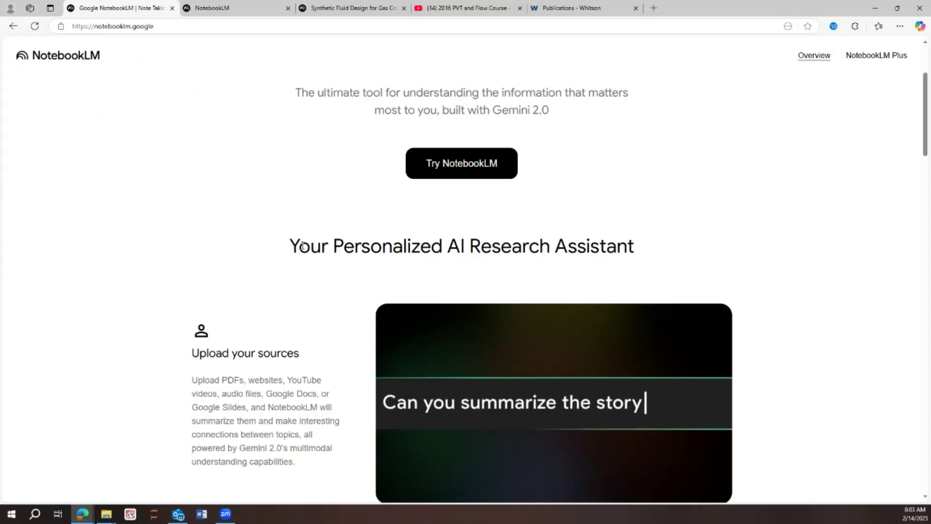
drag(302, 246, 445, 246)
click(782, 267)
scroll(583, 238, down, 3)
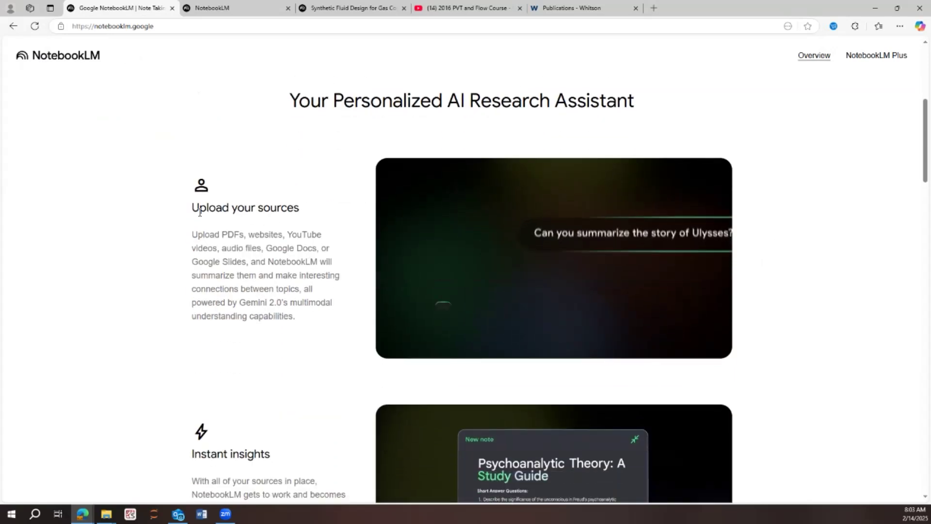
drag(198, 211, 286, 208)
scroll(226, 136, down, 2)
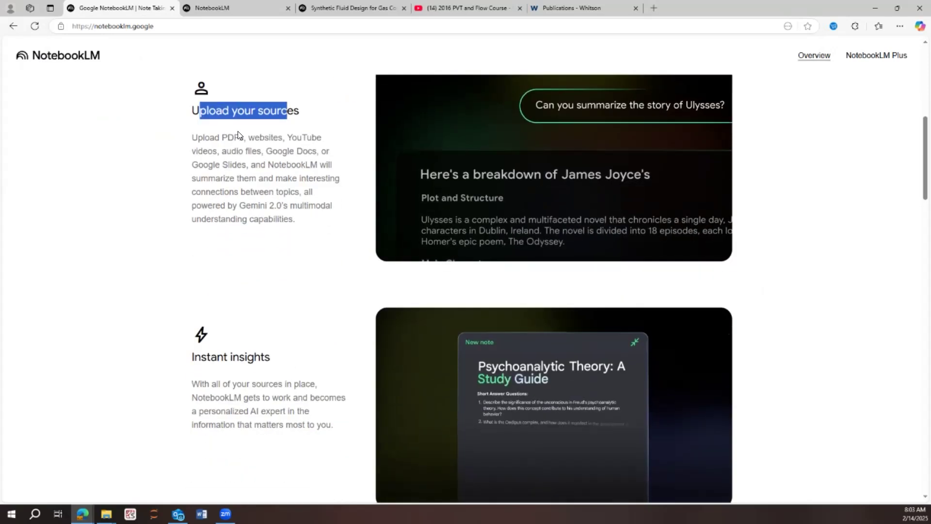
drag(220, 137, 308, 138)
drag(203, 150, 247, 151)
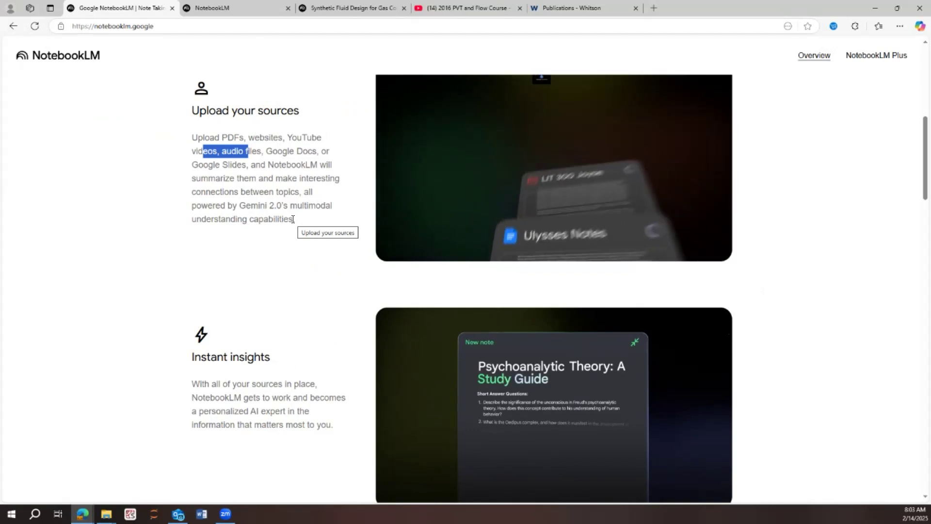
scroll(296, 221, down, 3)
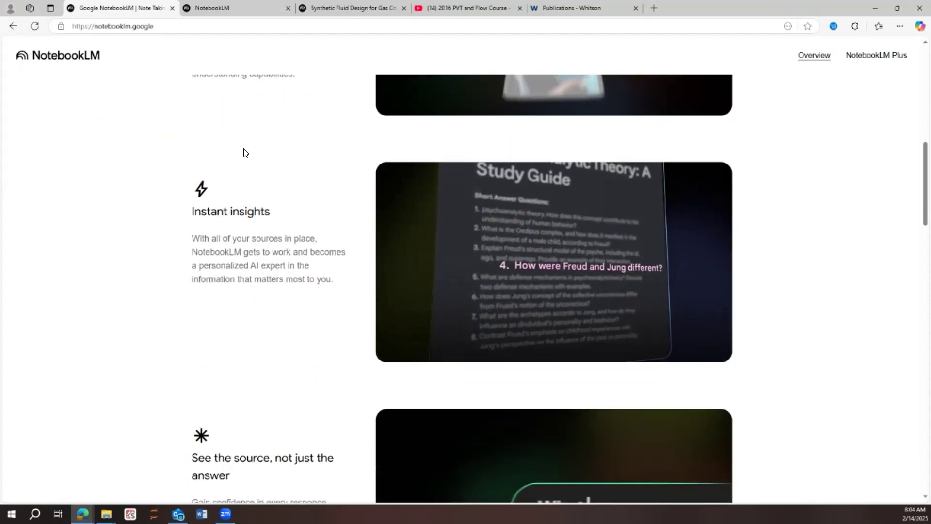
drag(328, 280, 234, 252)
scroll(196, 244, down, 2)
click(252, 203)
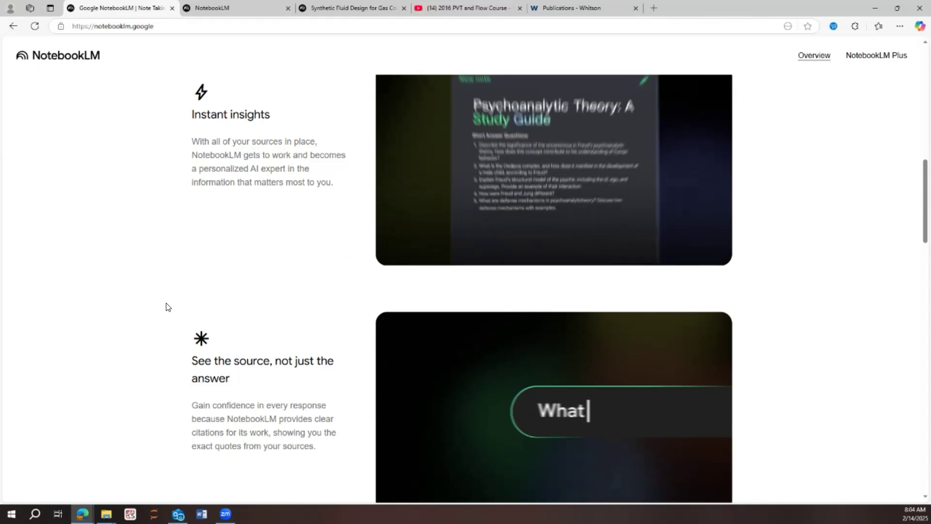
scroll(240, 390, down, 4)
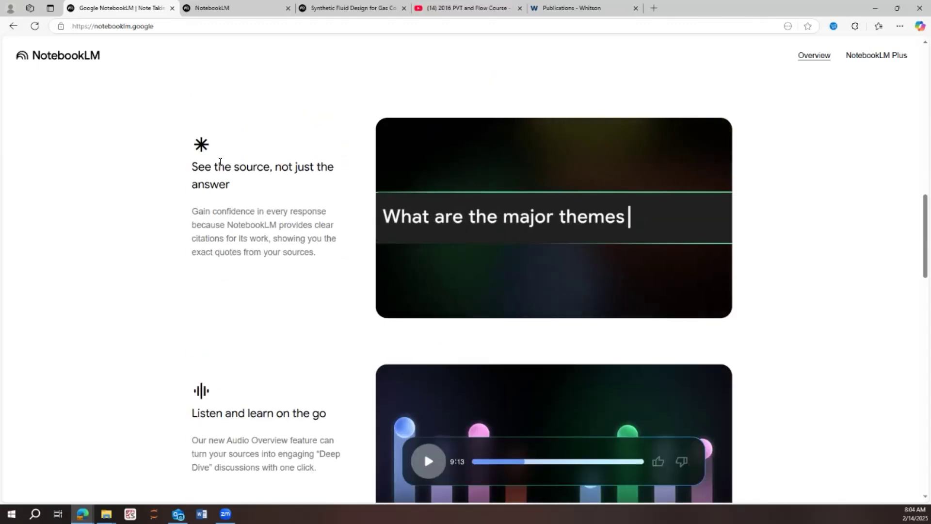
drag(192, 167, 257, 187)
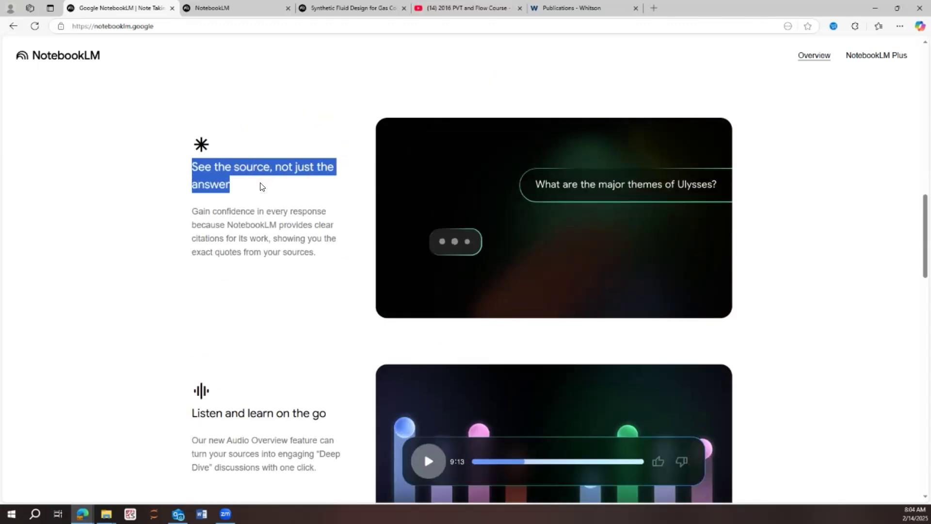
click(258, 205)
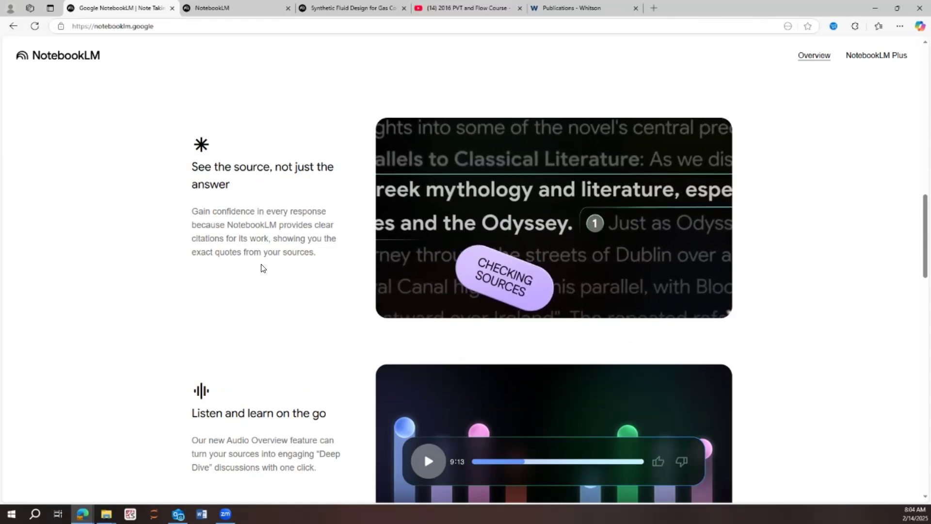
scroll(245, 270, down, 3)
scroll(243, 270, down, 2)
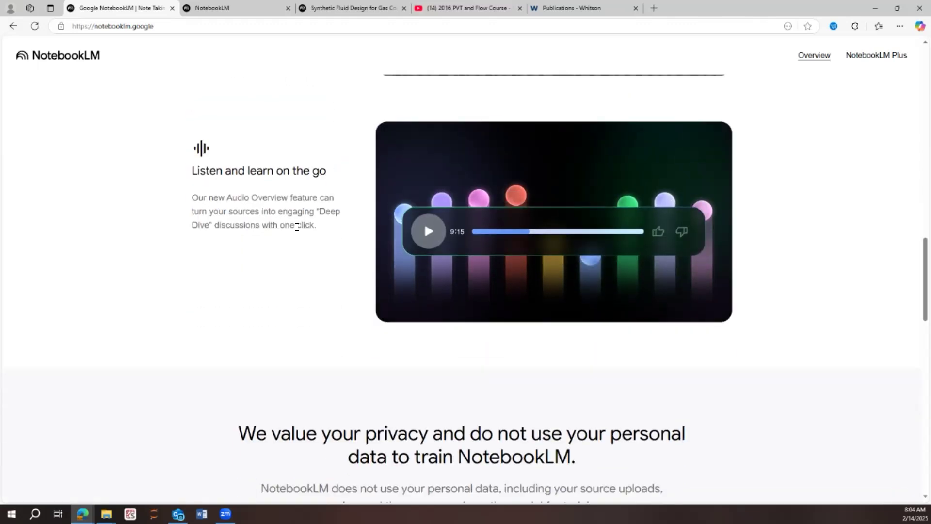
drag(317, 225, 190, 171)
scroll(193, 218, down, 2)
scroll(196, 247, up, 4)
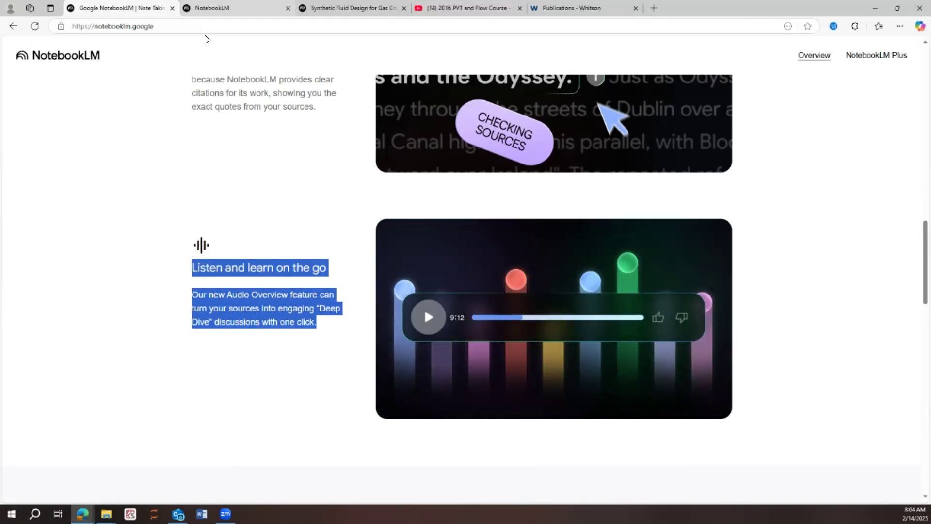
scroll(167, 144, up, 15)
scroll(167, 144, up, 4)
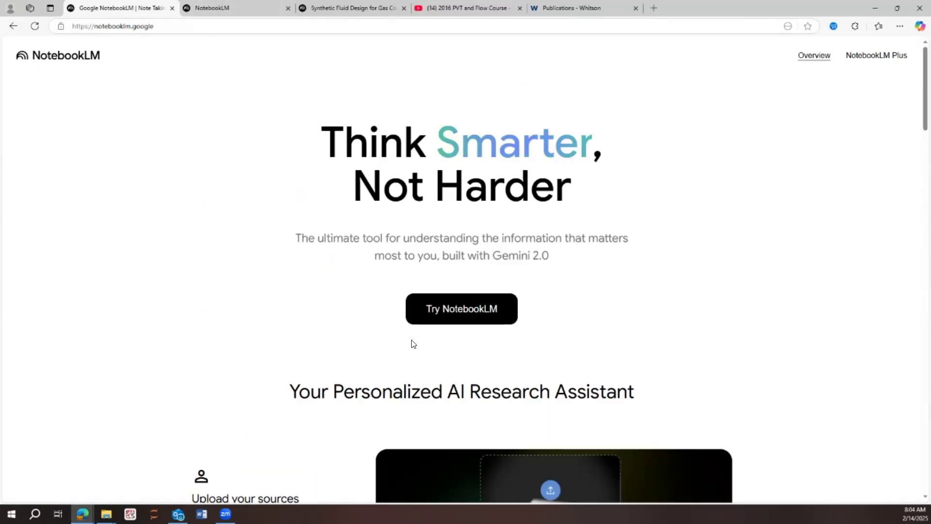
Launch NotebookLM, create a new notebook and title it 'Research'.
click(449, 313)
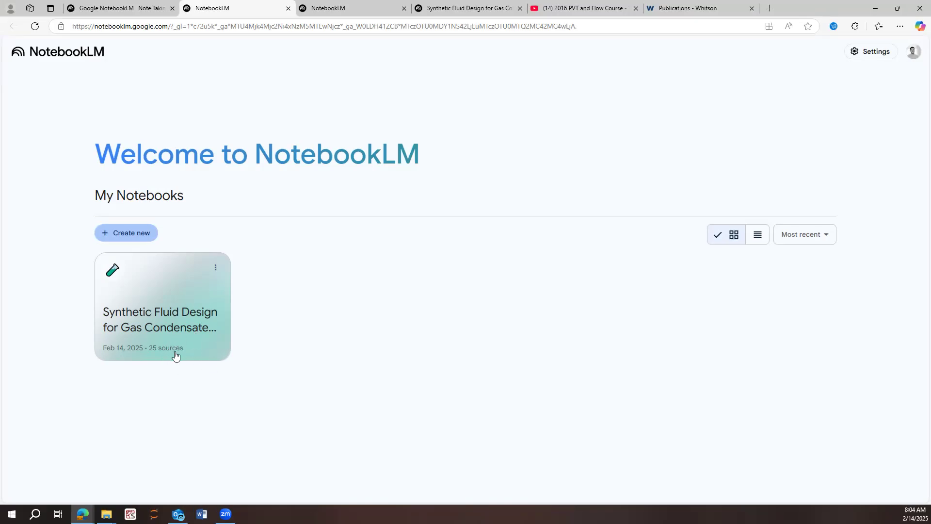
click(138, 238)
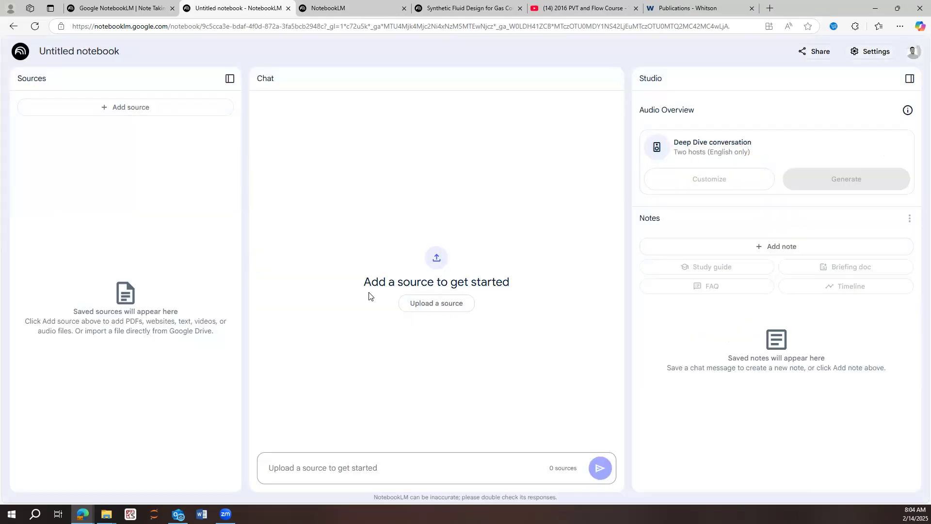
click(94, 51)
text(Research)
key(Return)
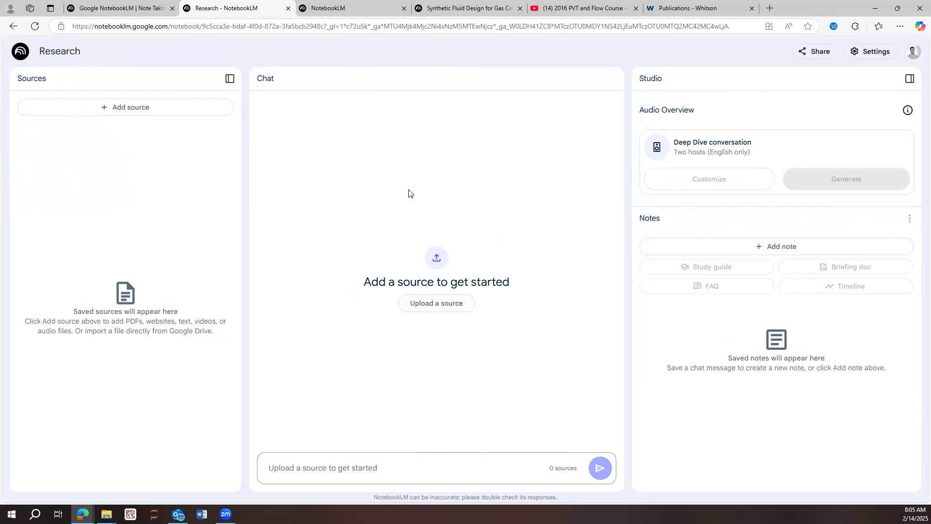
Browse the 2016 PVT and Flow Course playlist and close the extra My Notebooks tab.
click(606, 7)
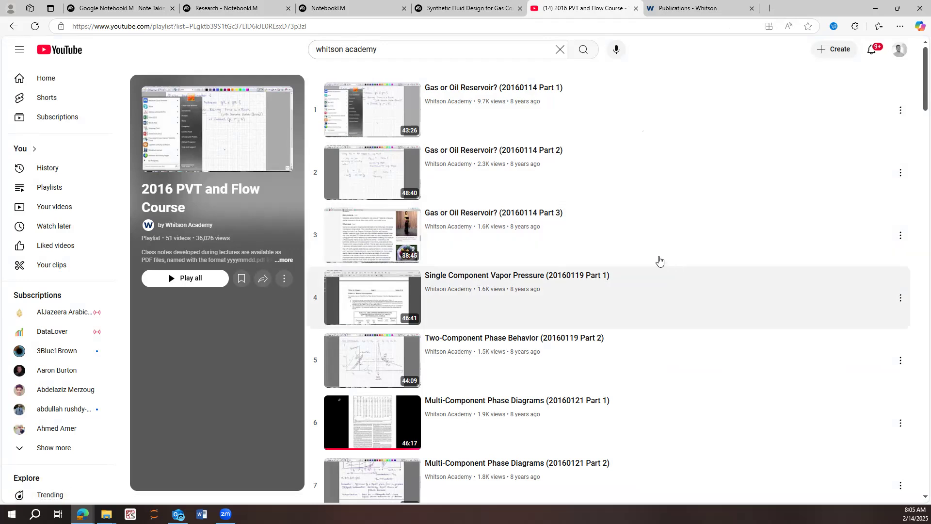
scroll(590, 201, down, 13)
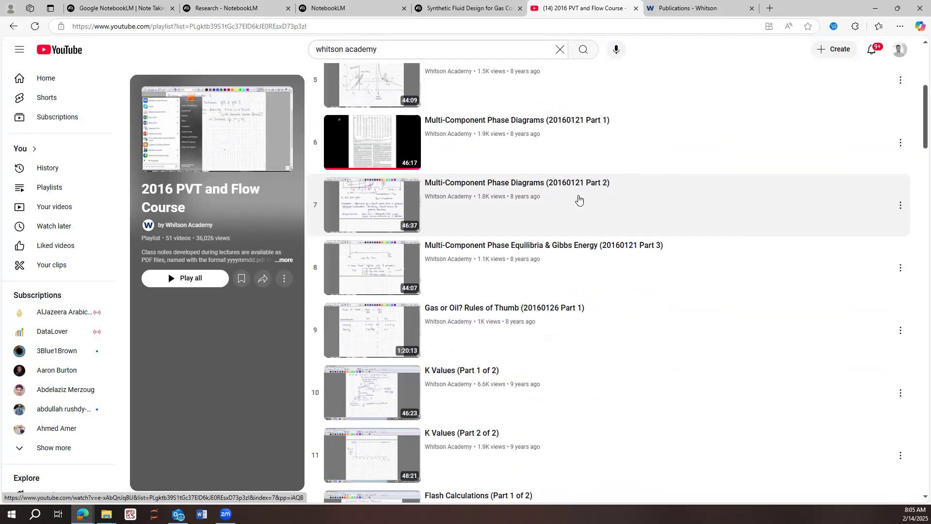
scroll(564, 241, up, 4)
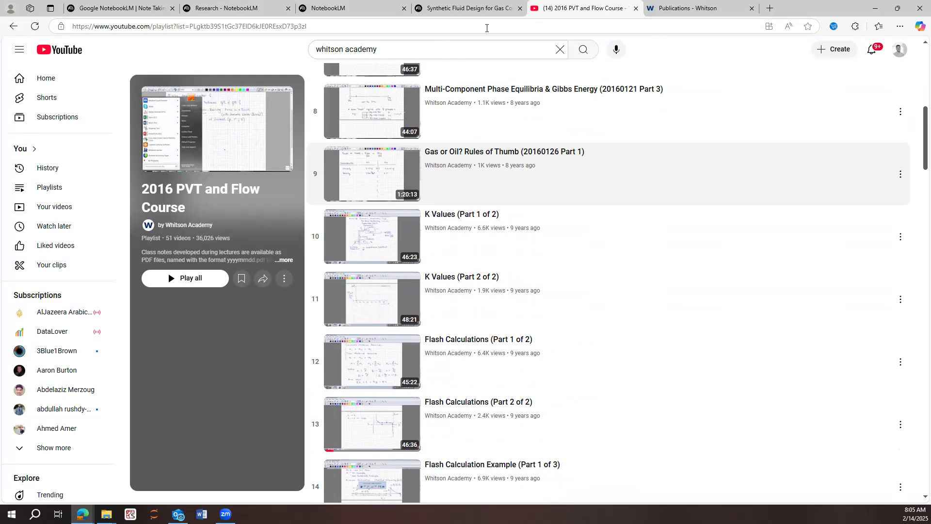
click(434, 9)
click(365, 5)
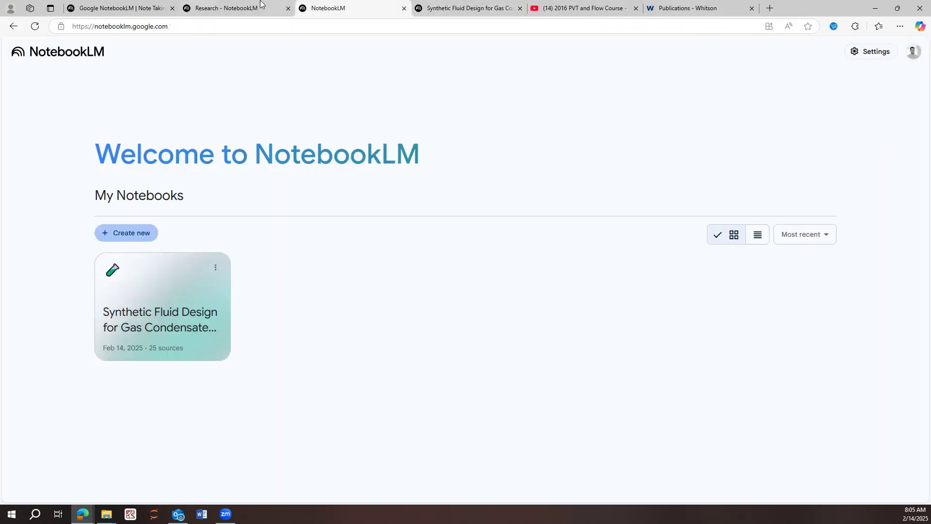
click(403, 9)
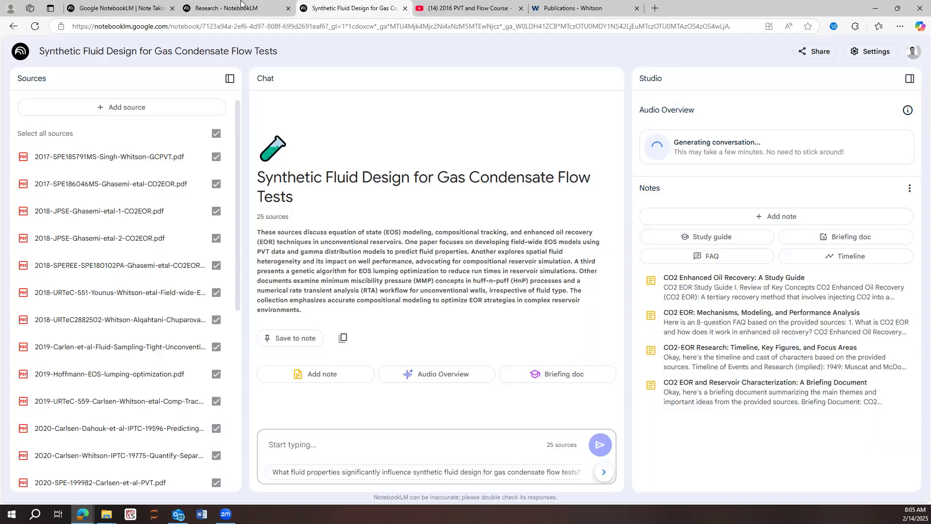
click(228, 9)
Open the Share dialog for the K Values (Part 1 of 2) video.
click(480, 6)
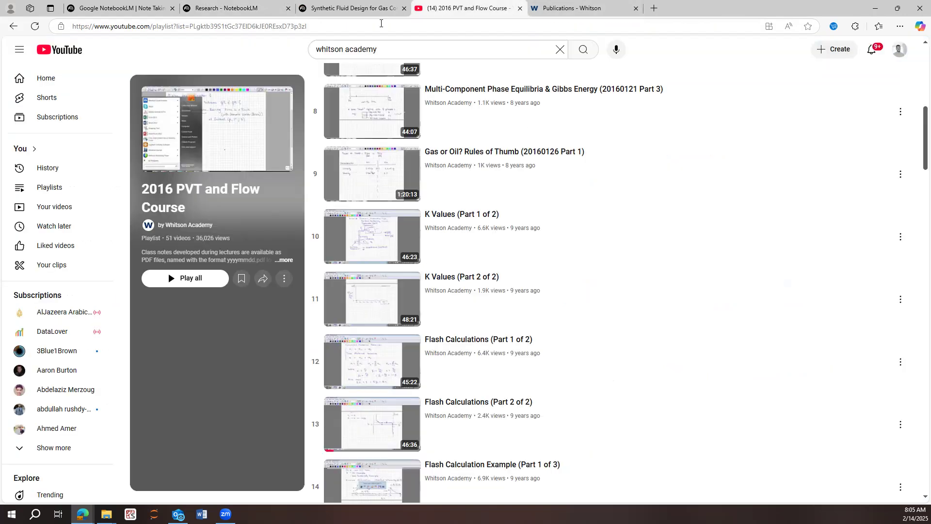
double_click(449, 26)
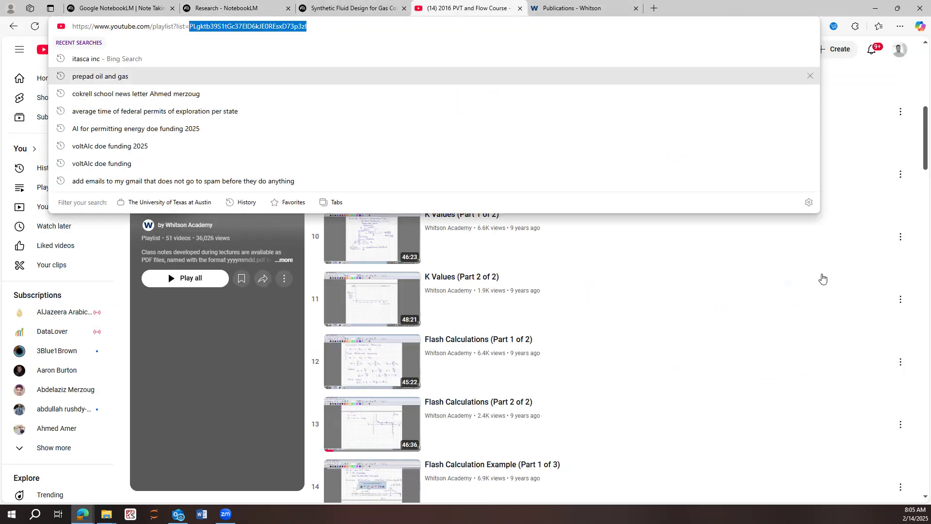
click(900, 237)
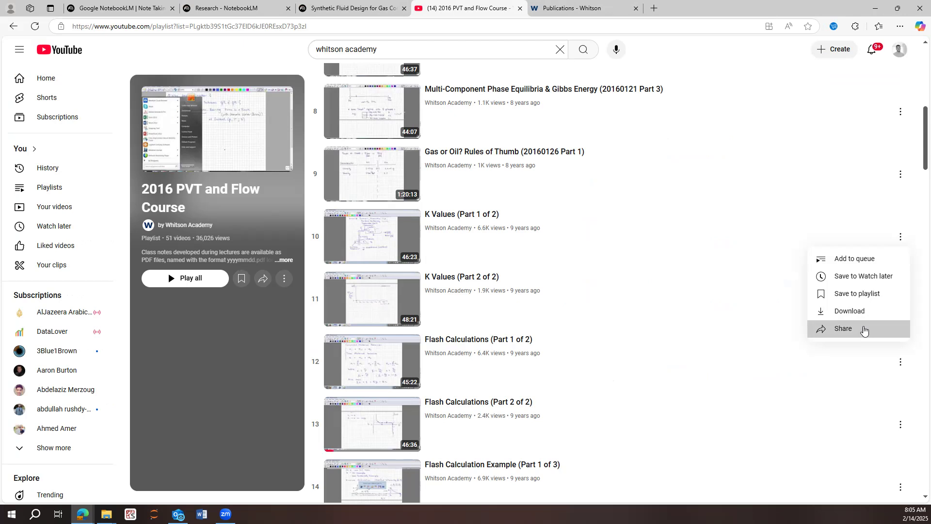
click(862, 328)
Copy the K Values (Part 1 of 2) link and add it to Research as a YouTube source.
click(559, 320)
click(199, 3)
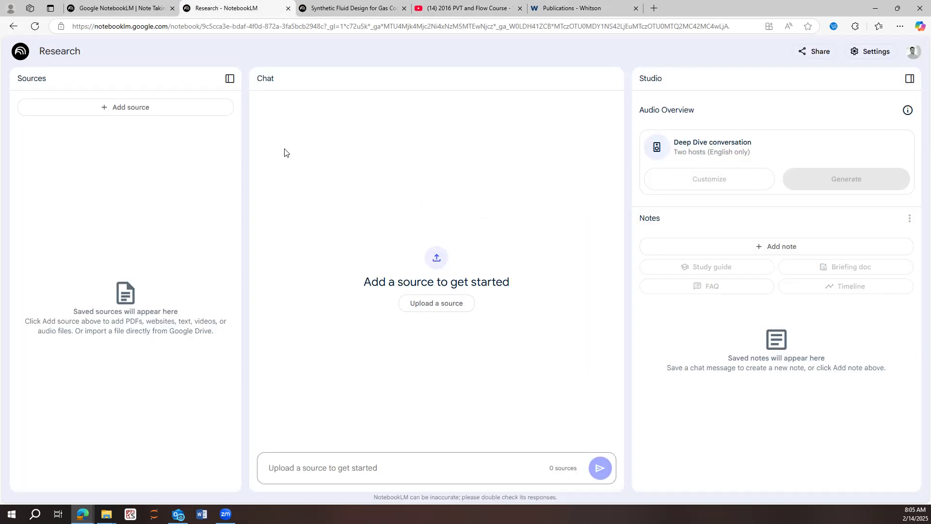
click(127, 107)
click(457, 389)
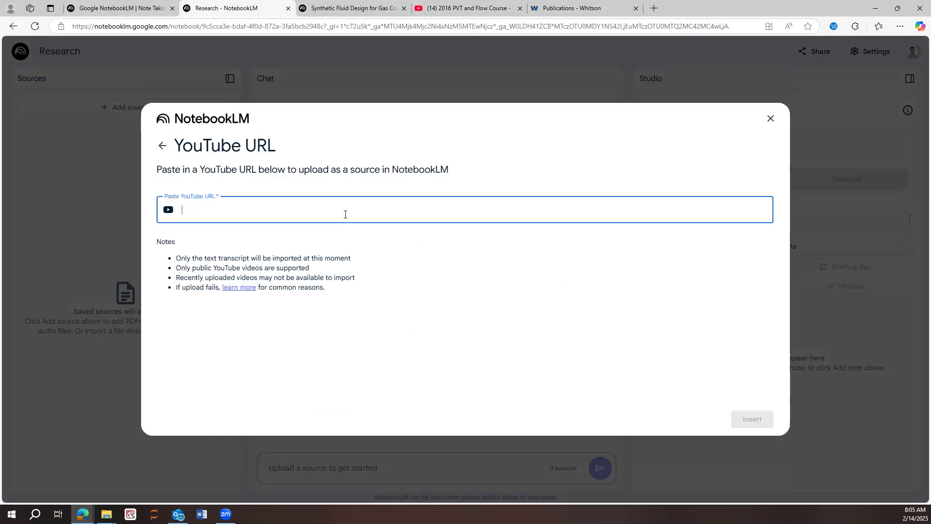
click(327, 221)
key(ctrl+v)
click(769, 421)
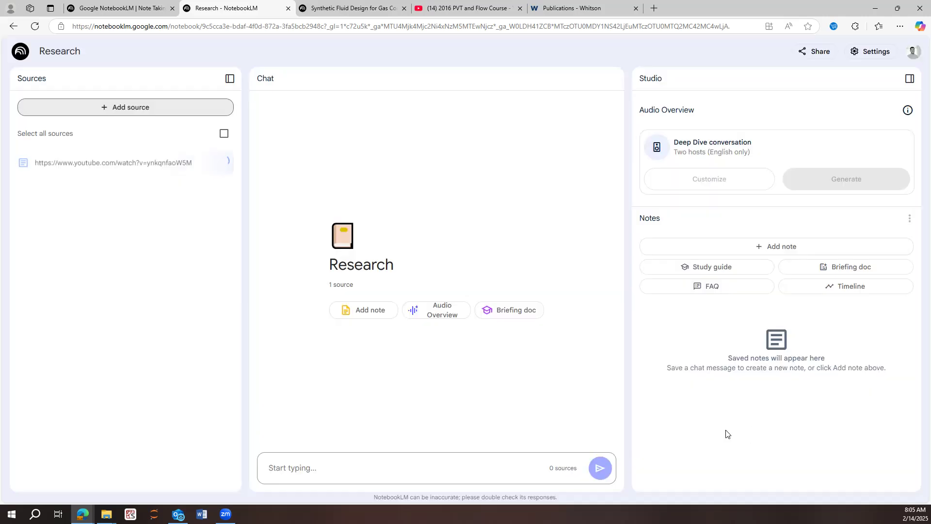
Copy the share link for Flash Calculations (Part 2 of 2) from the YouTube playlist.
click(136, 110)
click(628, 4)
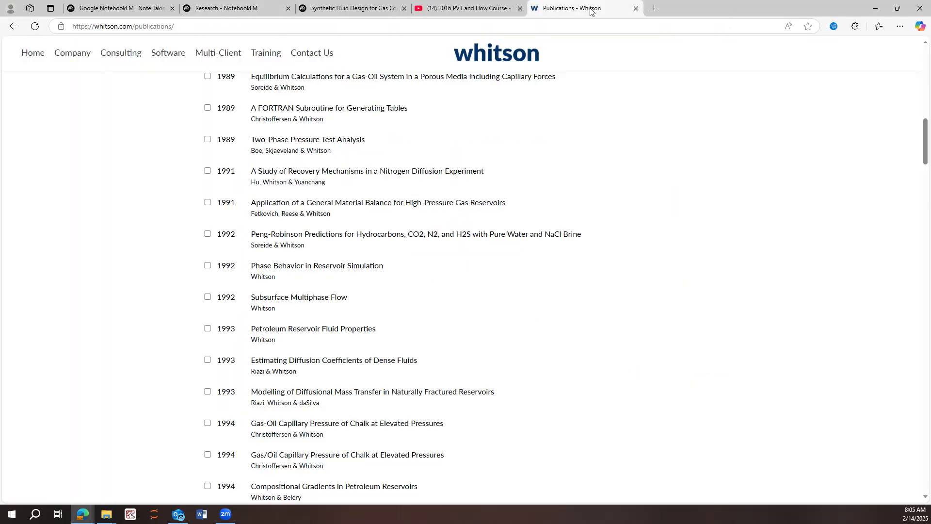
click(473, 7)
click(576, 168)
click(898, 425)
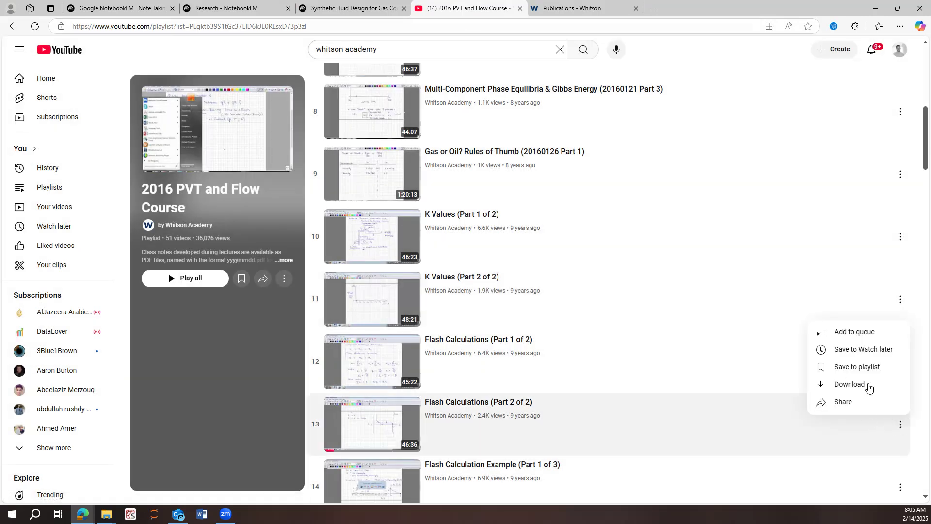
click(855, 400)
click(553, 318)
Add the Flash Calculations link to Research as a second YouTube source.
click(141, 8)
click(196, 6)
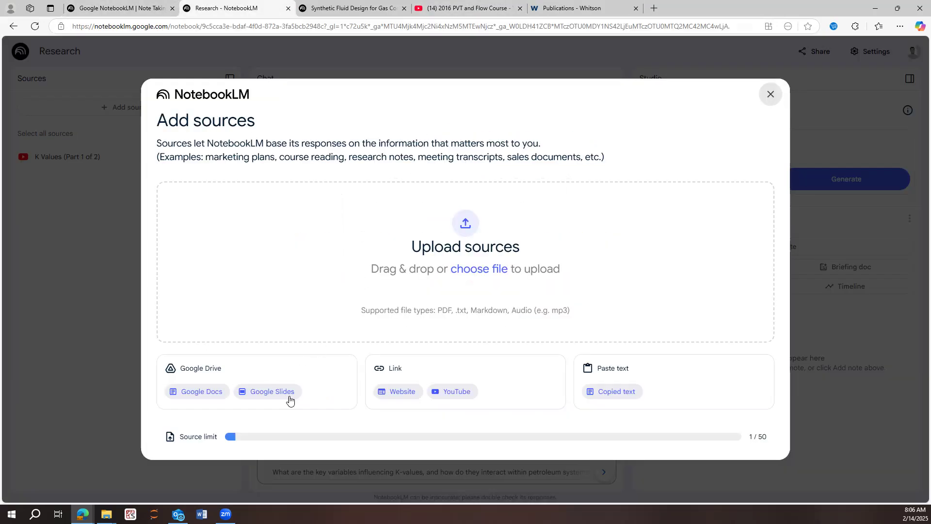
click(453, 391)
click(262, 208)
key(ctrl+v)
click(751, 417)
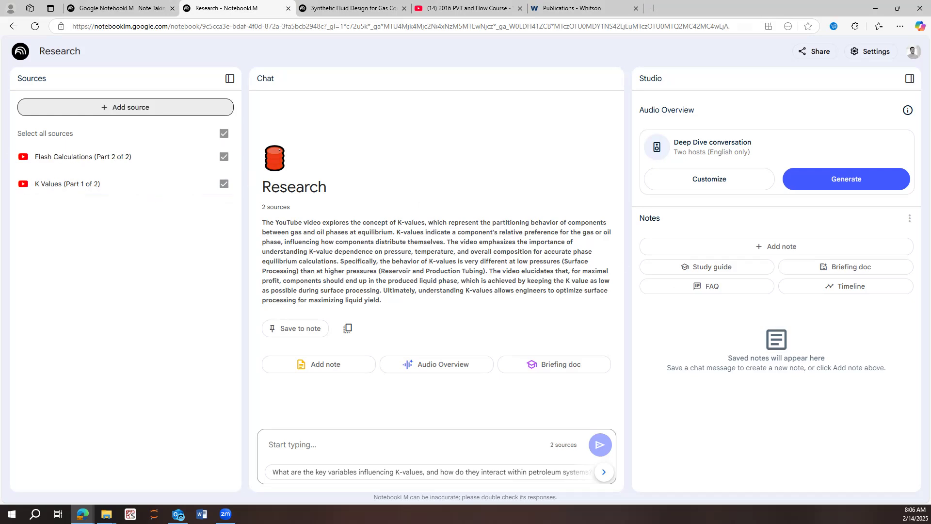
Skim the Whitson Publications page, close that tab, and dismiss YouTube's Share panel.
click(600, 3)
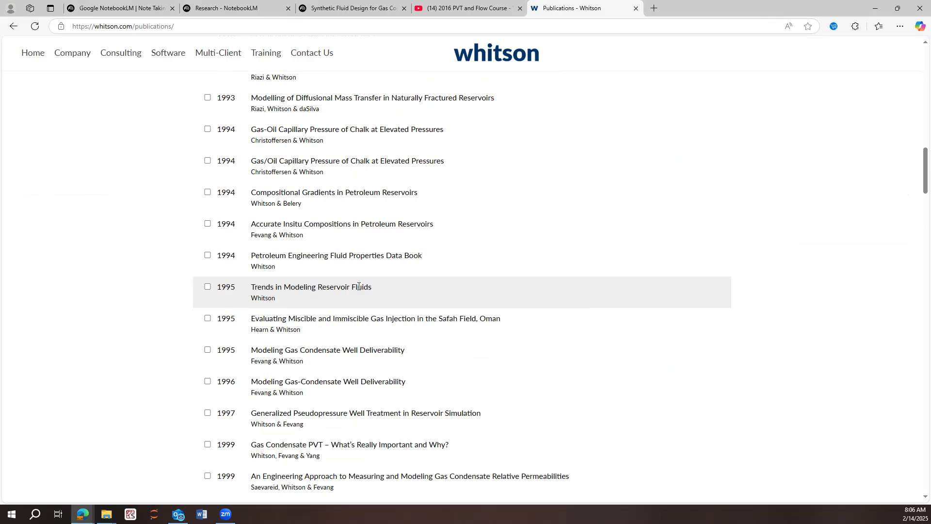
scroll(359, 286, down, 20)
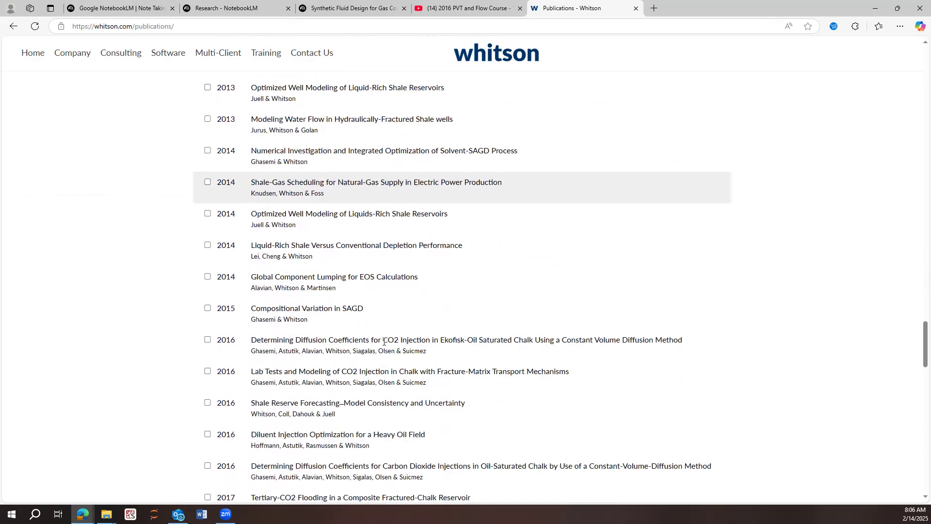
scroll(383, 341, down, 20)
scroll(210, 303, up, 3)
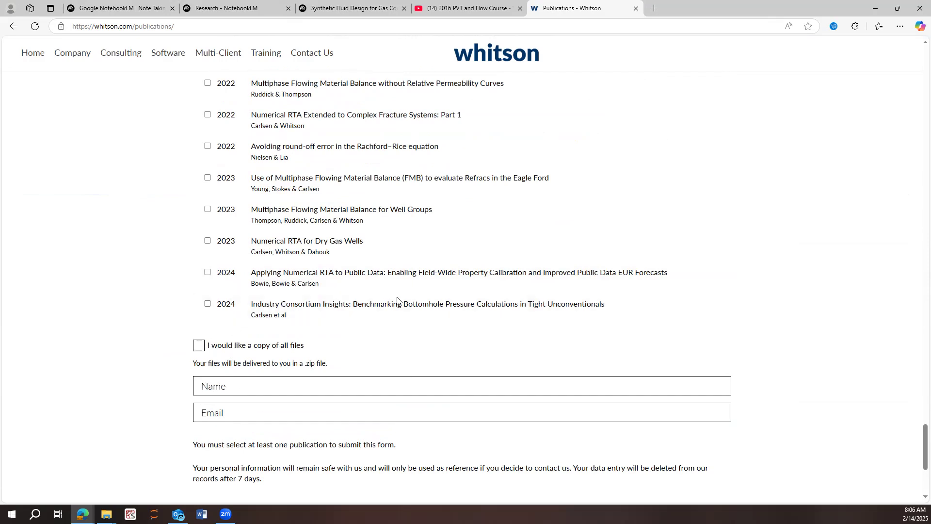
scroll(409, 235, up, 15)
scroll(480, 223, up, 5)
scroll(489, 226, up, 5)
scroll(523, 208, up, 1)
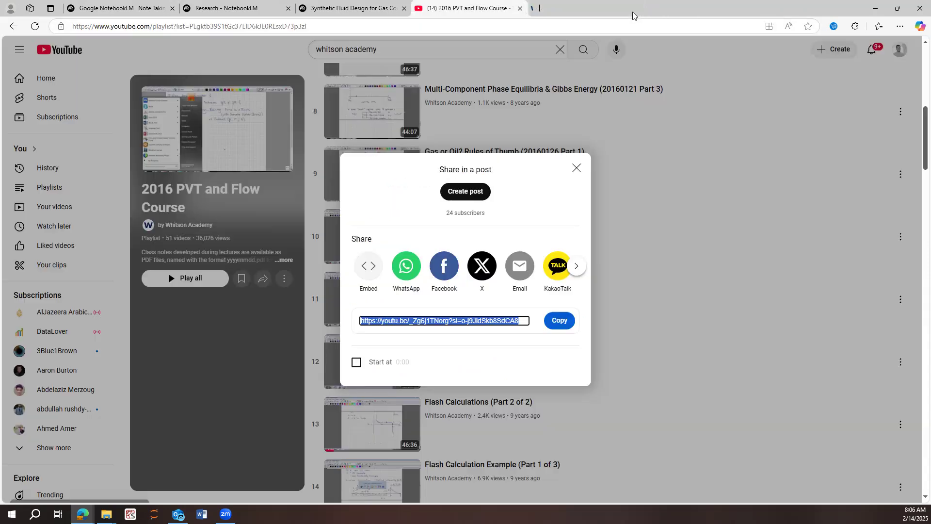
click(636, 8)
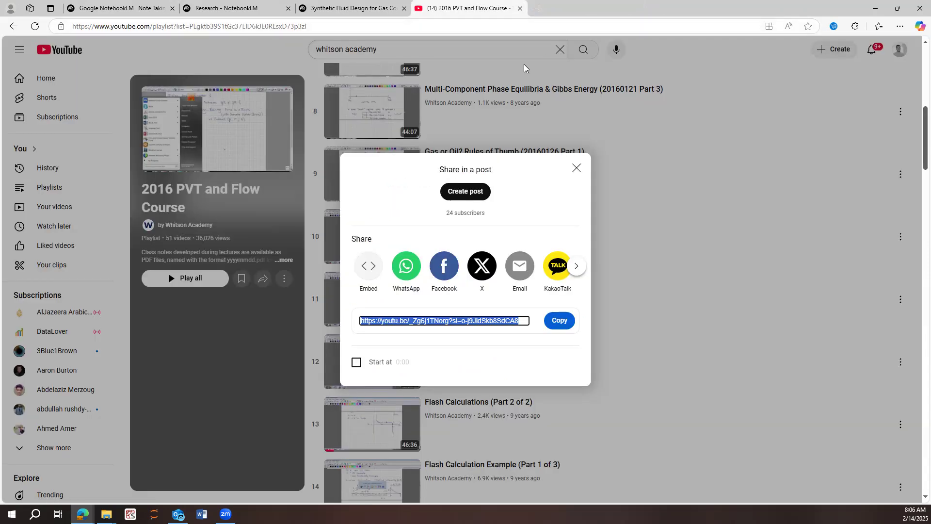
click(577, 170)
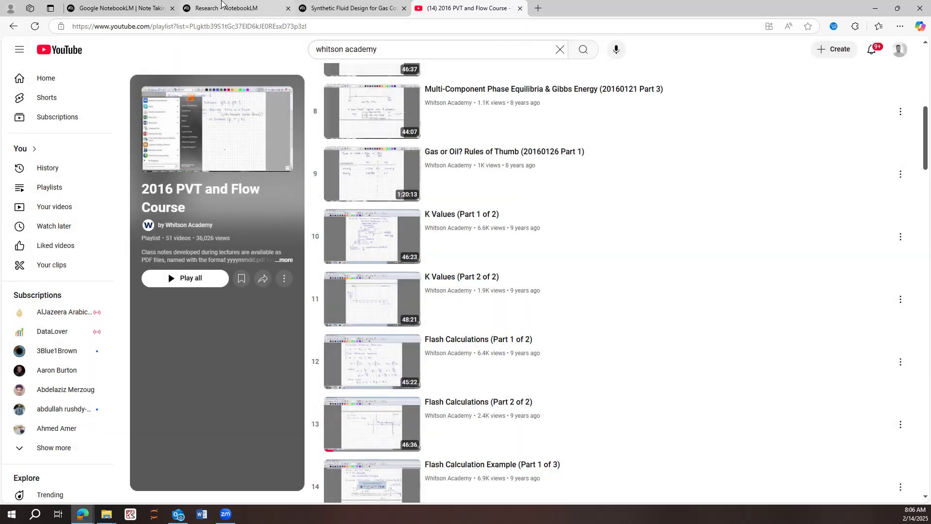
Upload the PDF papers to Research, bringing it to 22 sources alongside the two videos.
click(225, 8)
drag(531, 296, 456, 245)
click(127, 107)
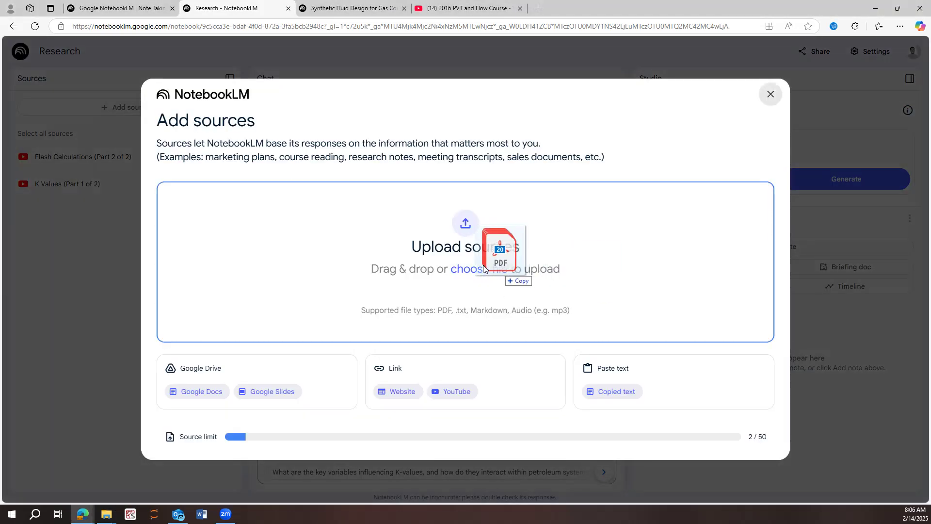
drag(478, 246, 484, 270)
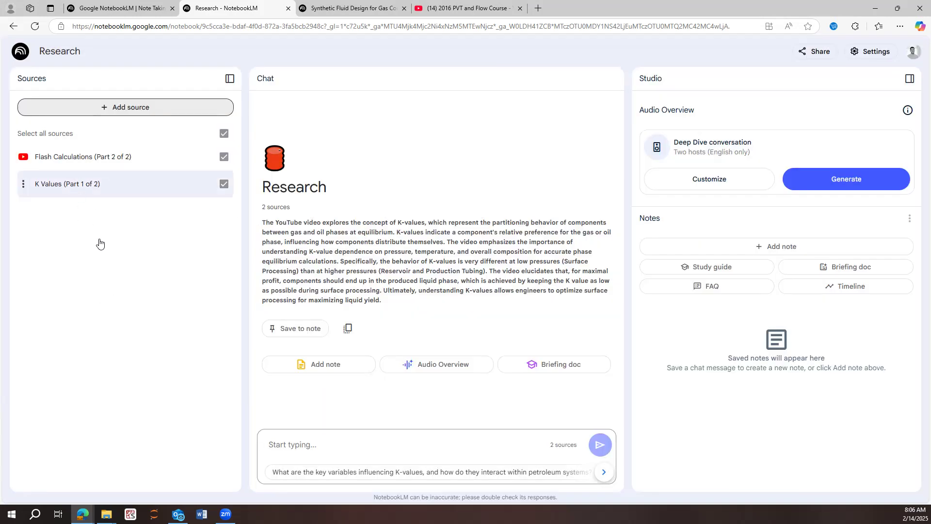
scroll(120, 296, down, 5)
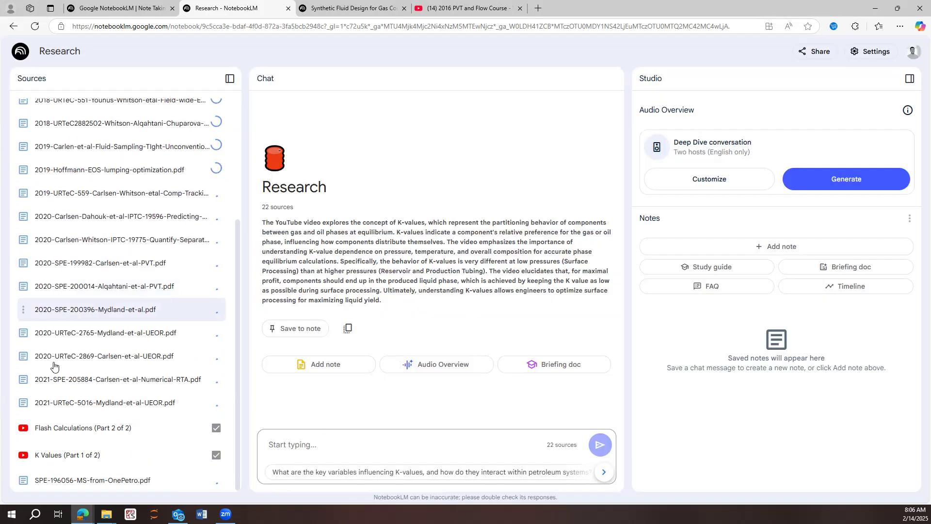
scroll(110, 290, up, 4)
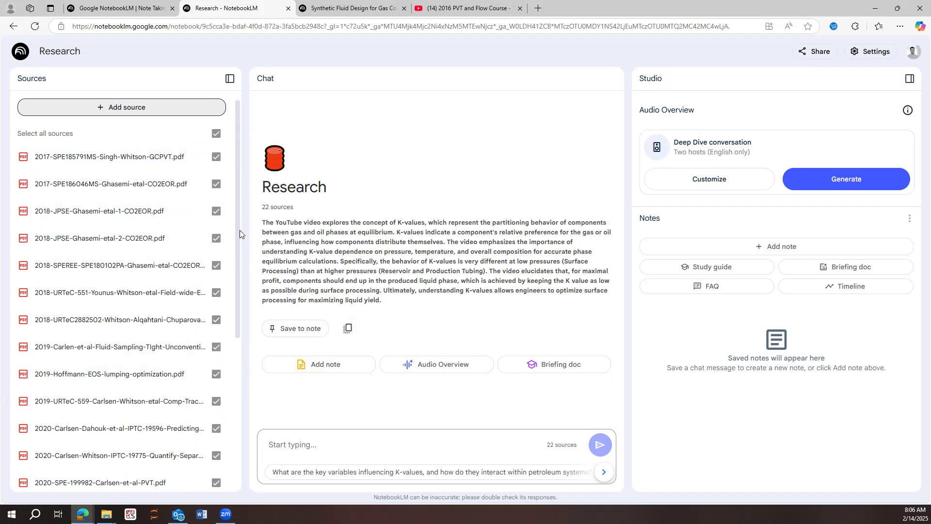
scroll(192, 303, down, 3)
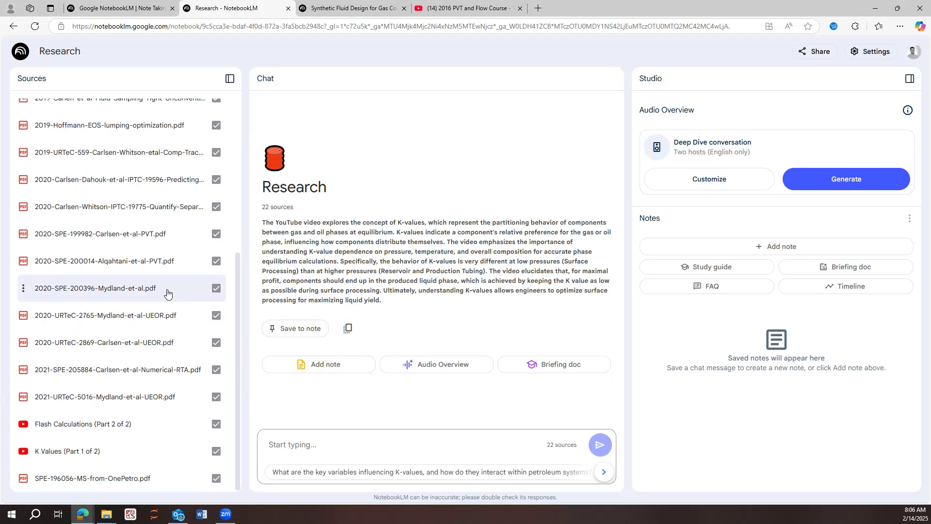
scroll(184, 240, up, 3)
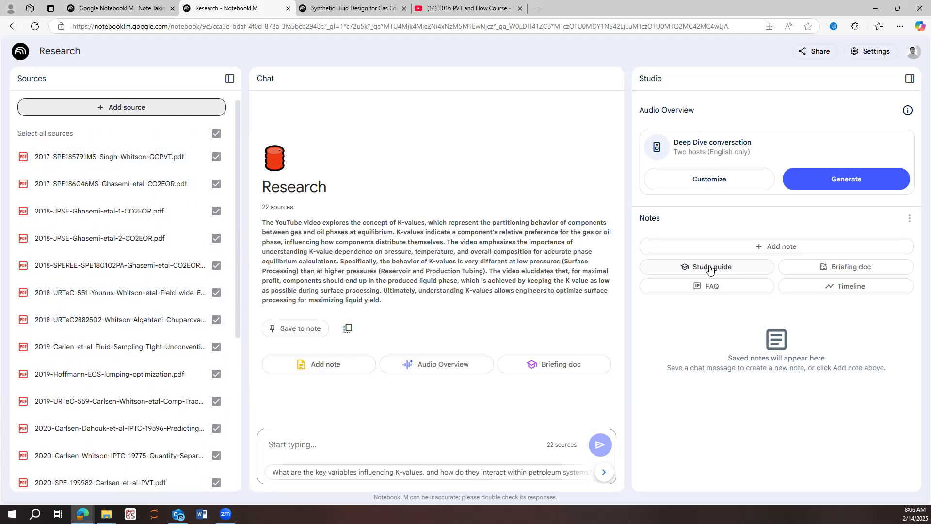
Generate a study guide, briefing doc, timeline and FAQ note from the sources.
click(732, 271)
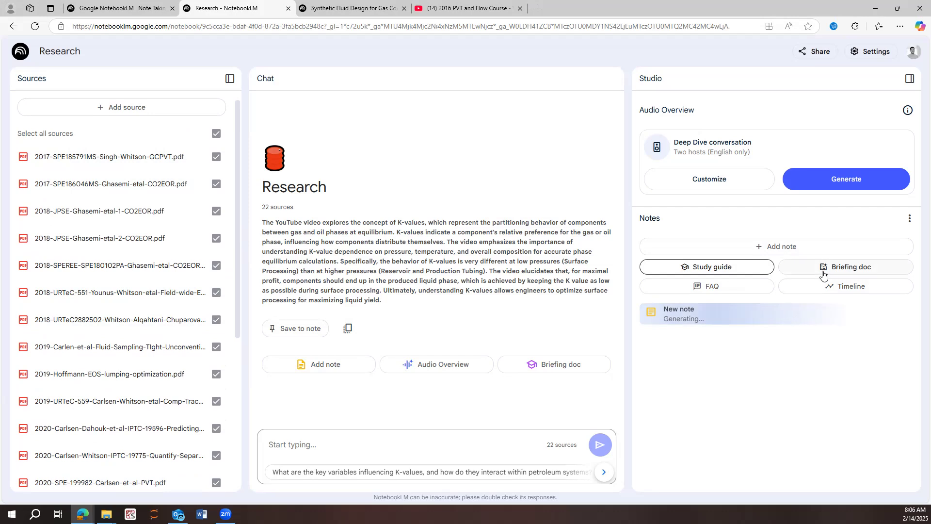
click(823, 271)
click(825, 291)
click(725, 291)
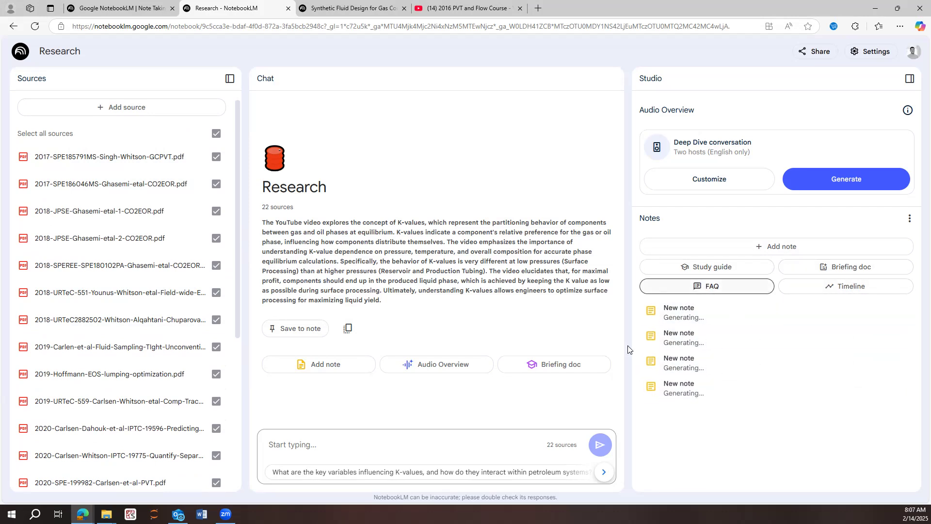
click(909, 219)
click(791, 221)
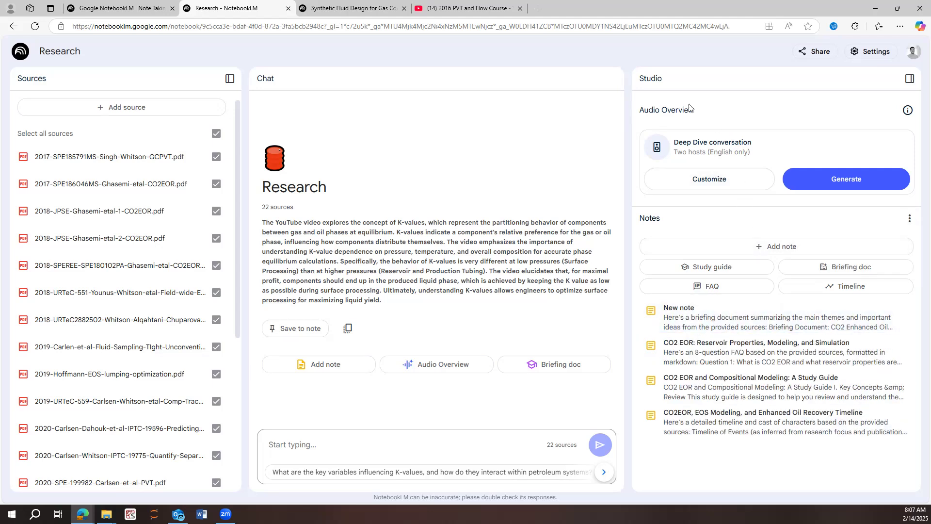
drag(638, 109, 702, 109)
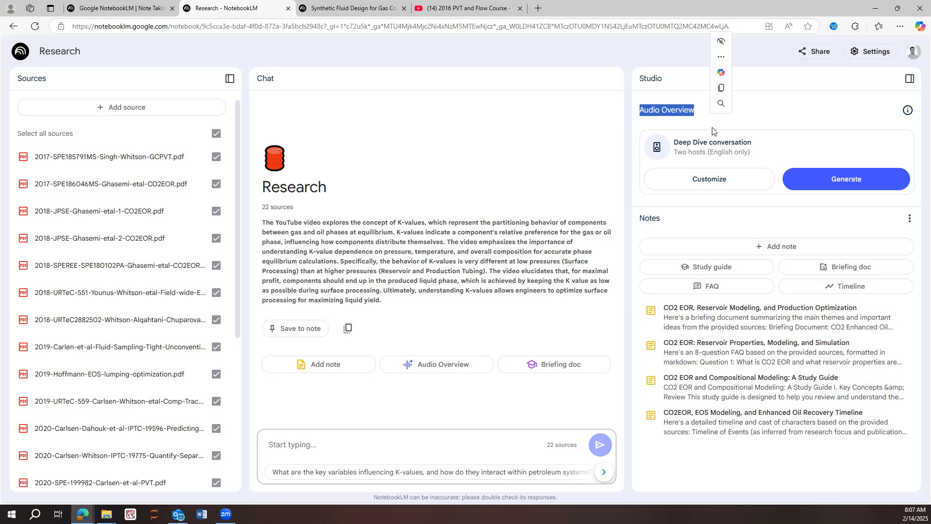
click(666, 112)
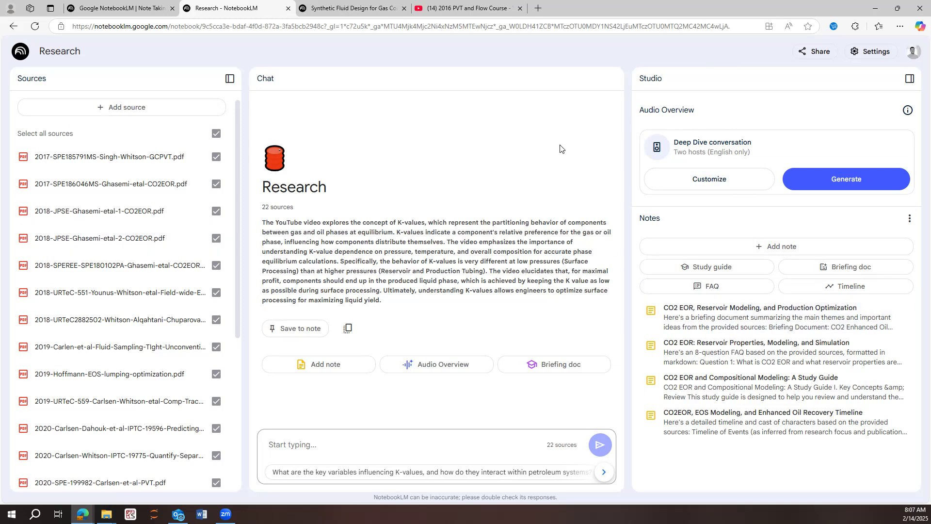
Start the Audio Overview with default settings and move to the Synthetic Fluid Design notebook.
click(703, 182)
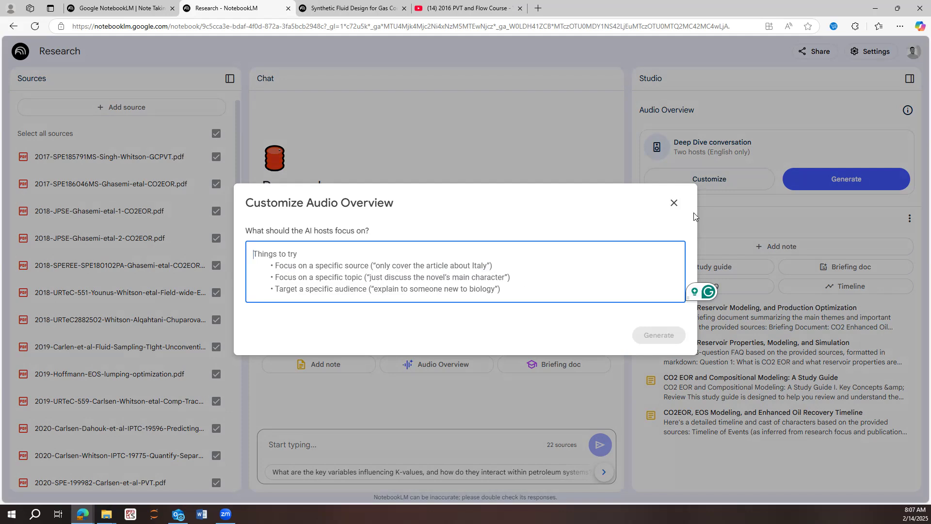
click(674, 202)
click(870, 187)
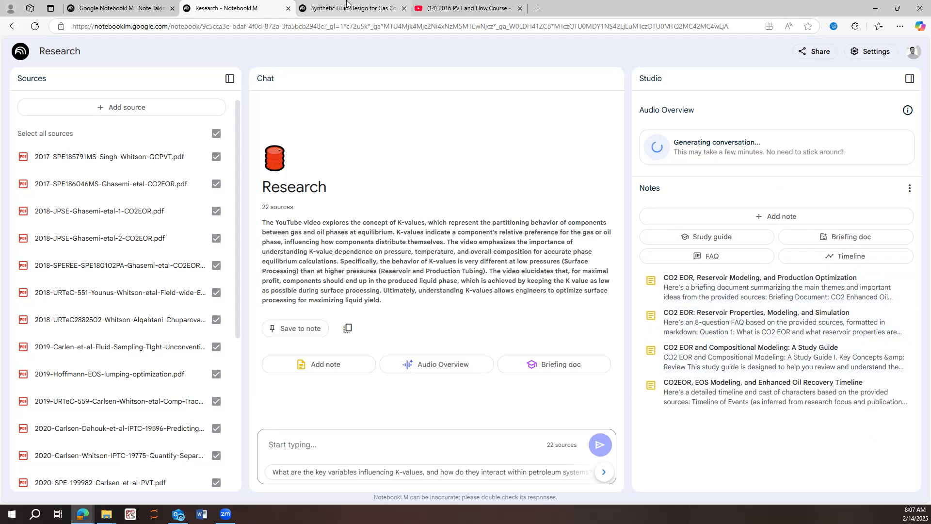
click(346, 1)
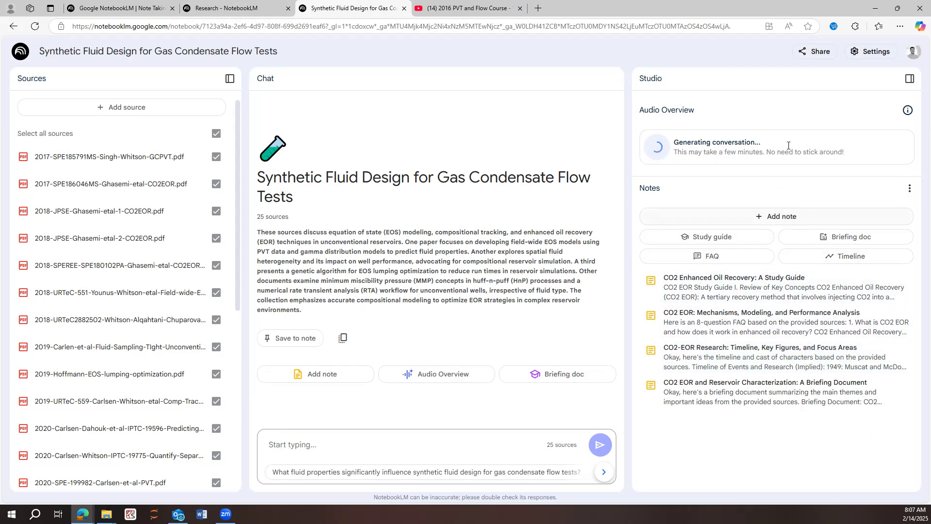
Open the CO2 EOR study guide note and highlight its title and Review of Key Concepts heading.
click(822, 296)
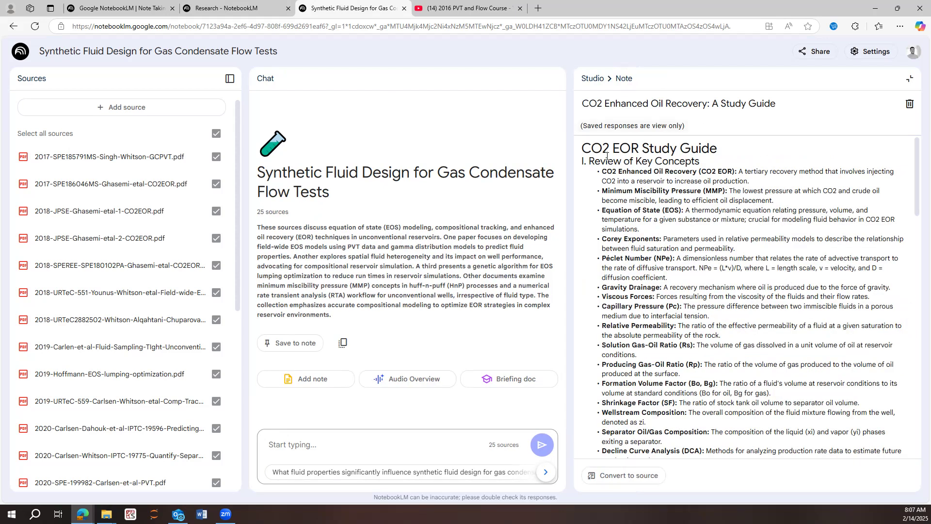
triple_click(721, 153)
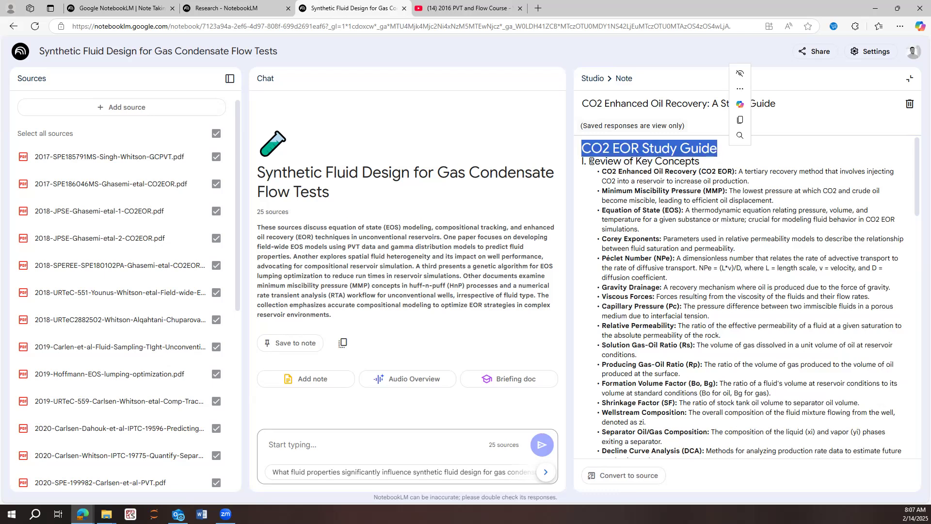
drag(592, 161, 737, 172)
click(725, 202)
Read through the study guide down to the Glossary, then return to the top.
scroll(747, 242, down, 2)
scroll(763, 268, up, 1)
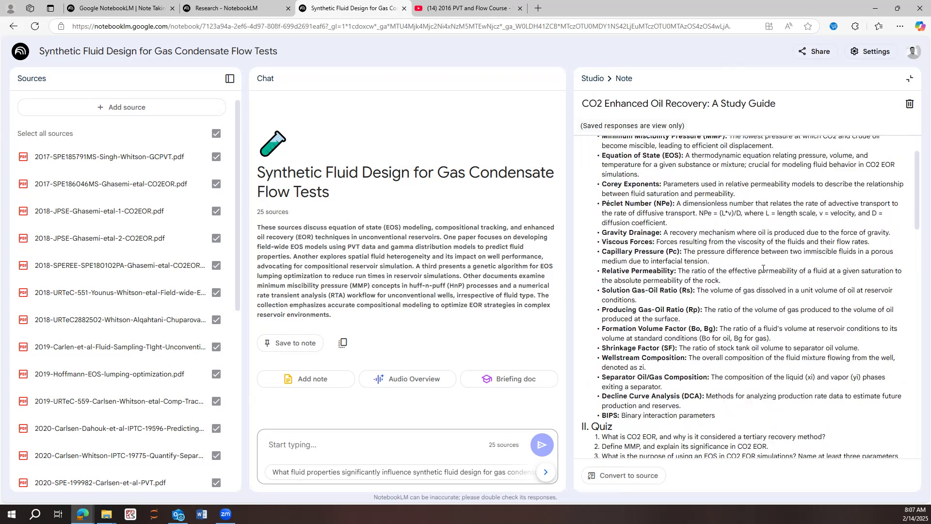
scroll(763, 268, down, 1)
scroll(742, 280, down, 5)
scroll(732, 310, up, 1)
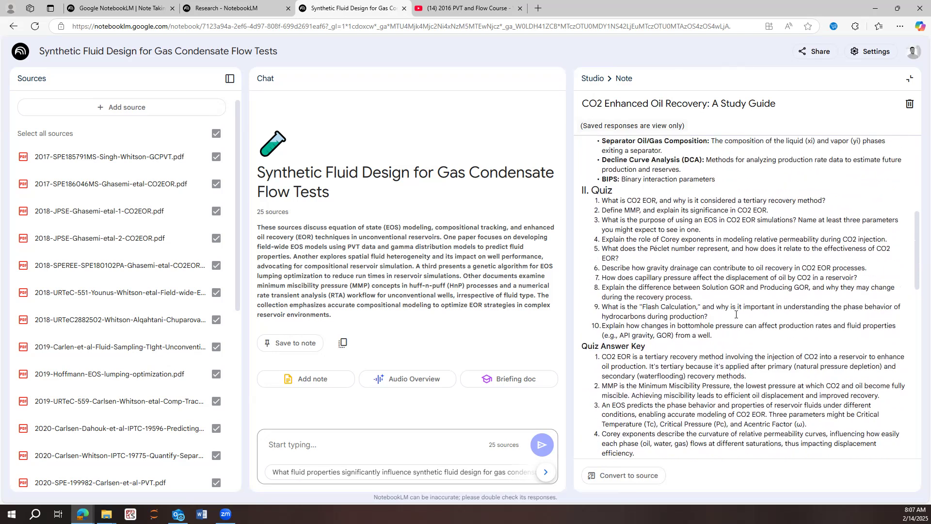
scroll(752, 308, down, 3)
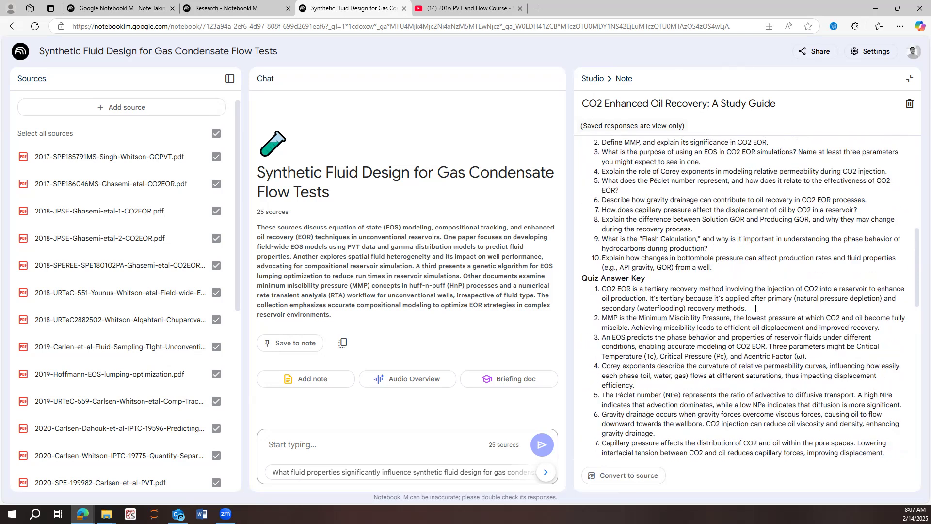
scroll(741, 316, down, 5)
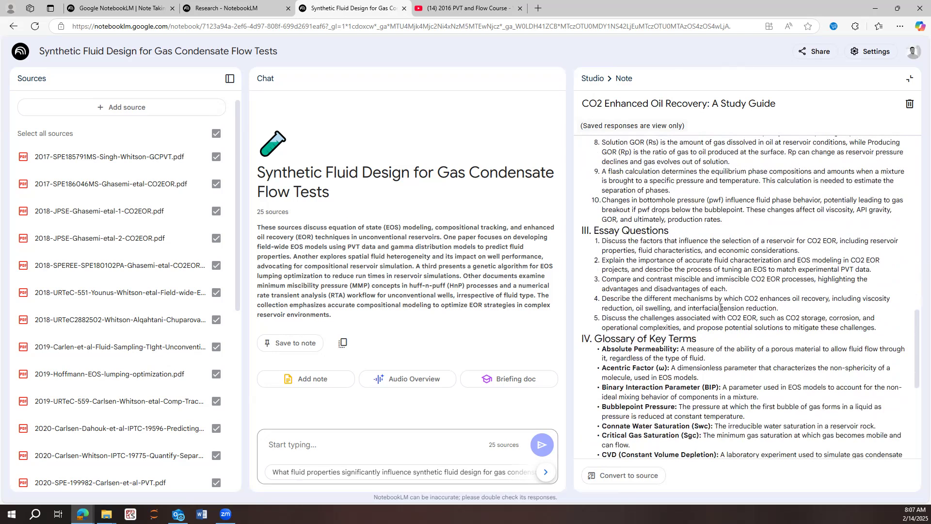
scroll(718, 308, down, 2)
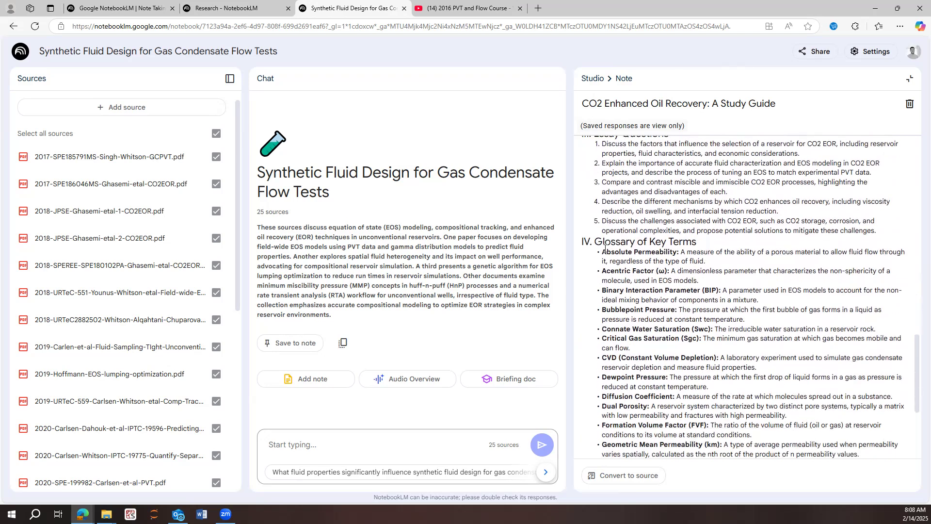
drag(596, 241, 697, 318)
scroll(662, 300, down, 3)
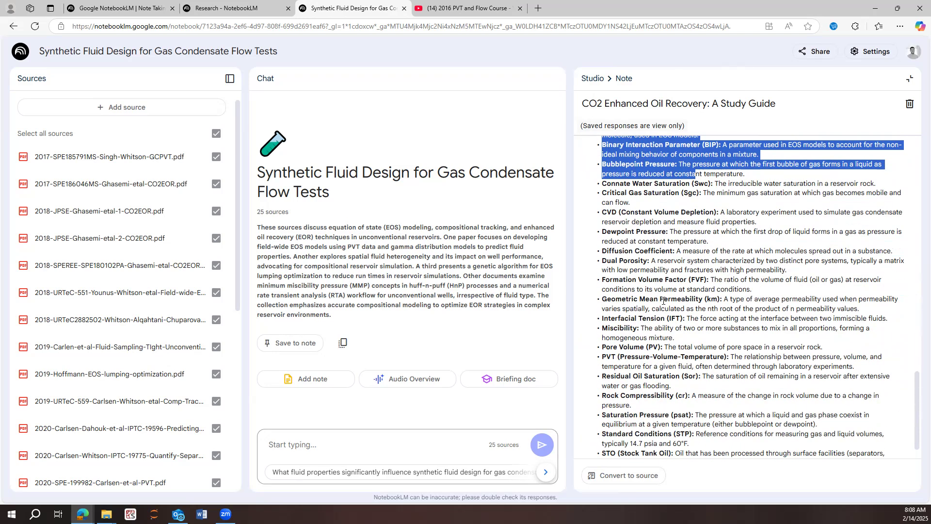
scroll(663, 300, down, 1)
scroll(725, 349, up, 10)
scroll(717, 295, up, 10)
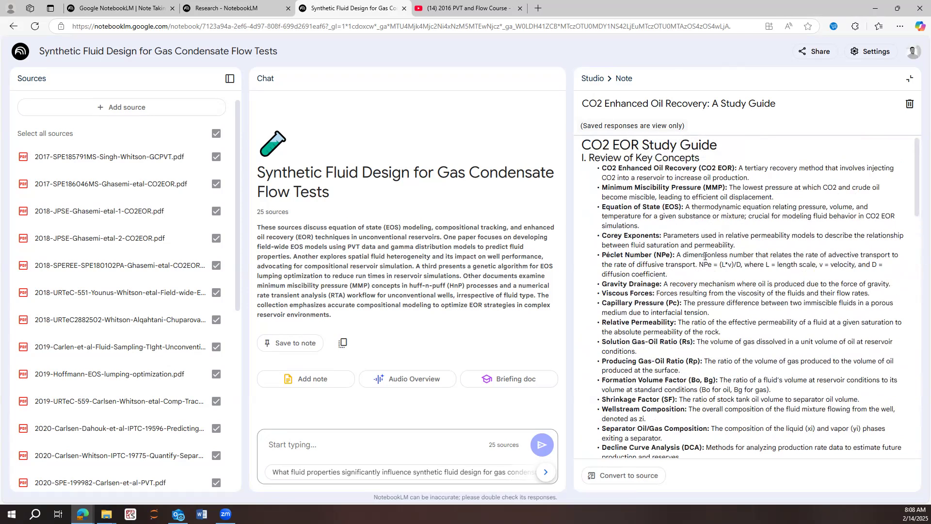
scroll(706, 256, up, 1)
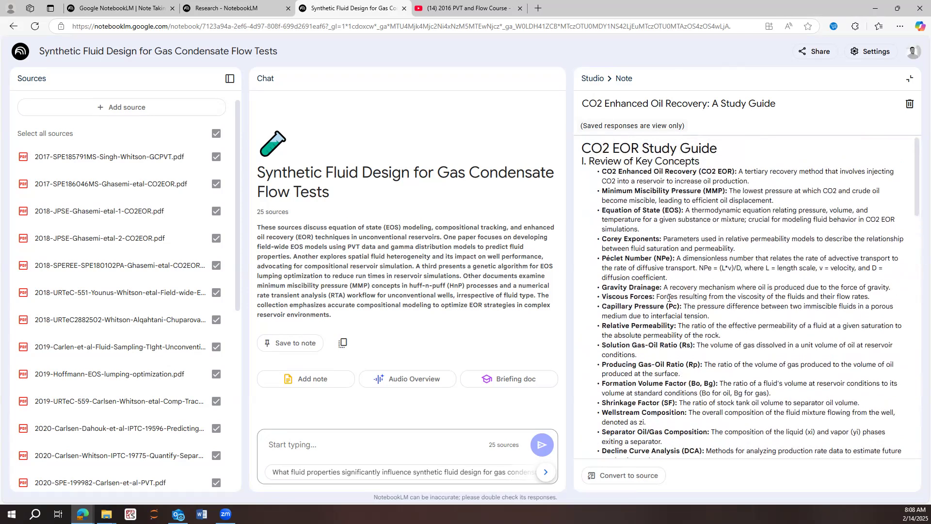
Open the FAQ note and skim its first questions.
click(912, 79)
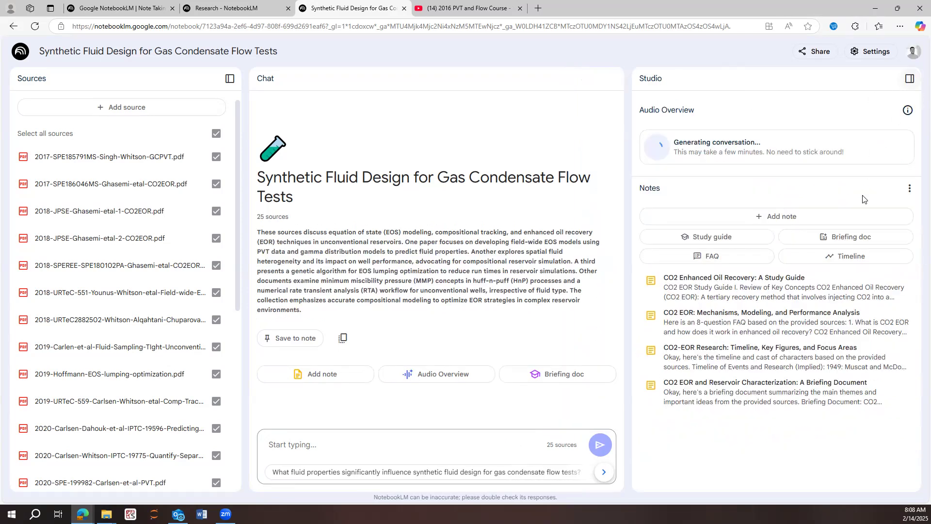
click(803, 331)
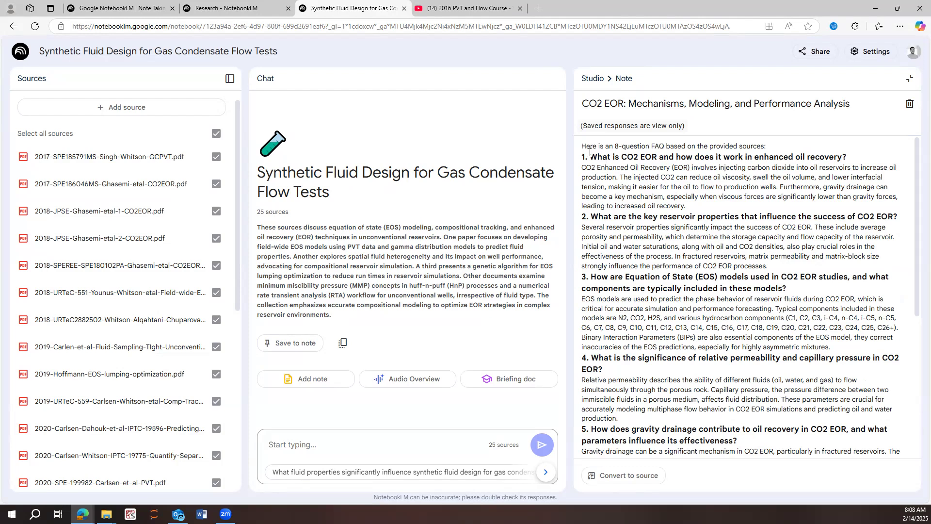
drag(726, 151, 730, 163)
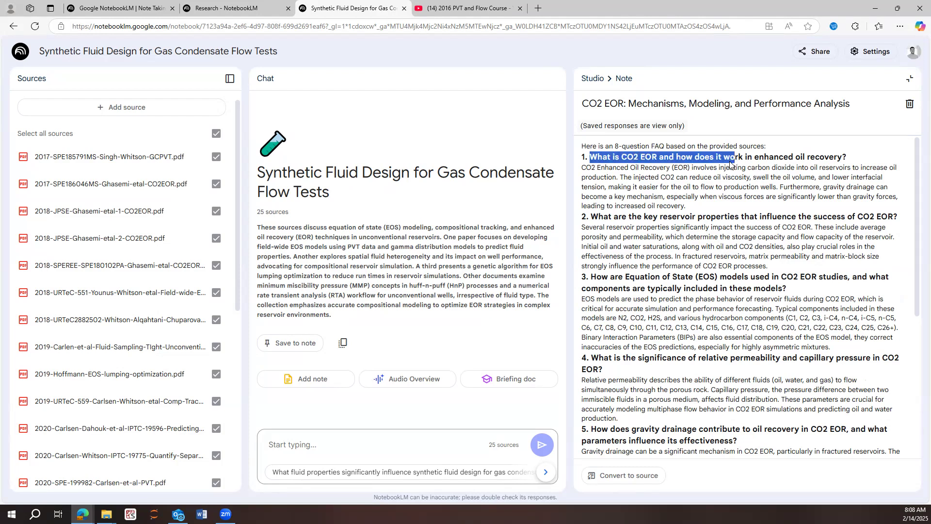
click(632, 207)
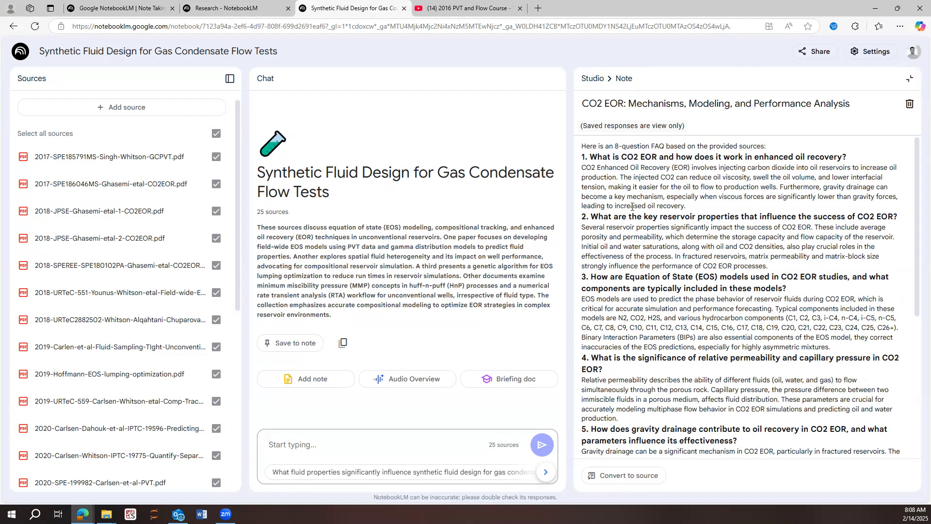
scroll(699, 250, down, 5)
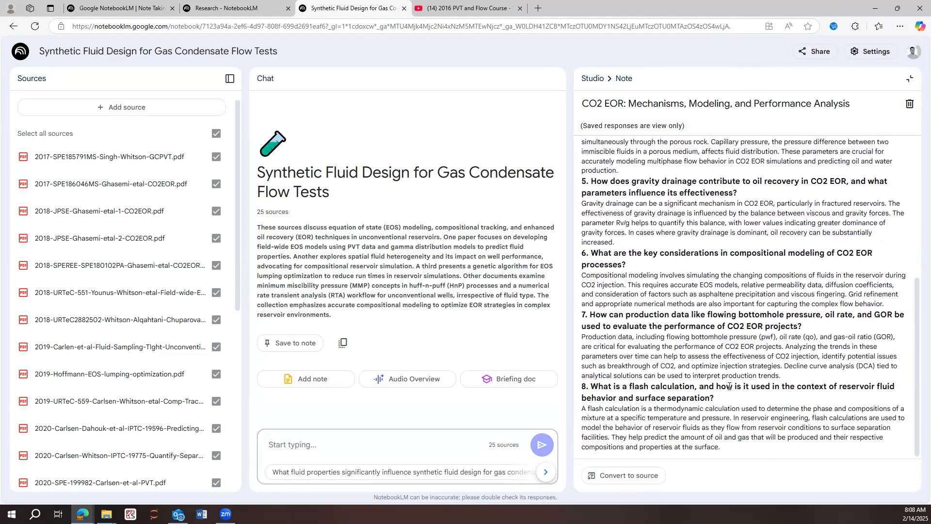
Convert the FAQ note into a source, making 26, and open the timeline note.
click(661, 469)
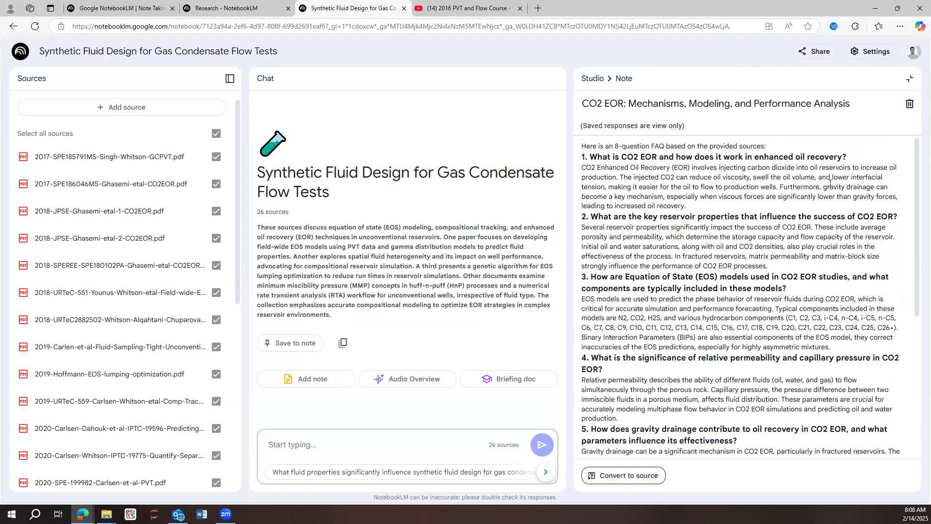
click(909, 78)
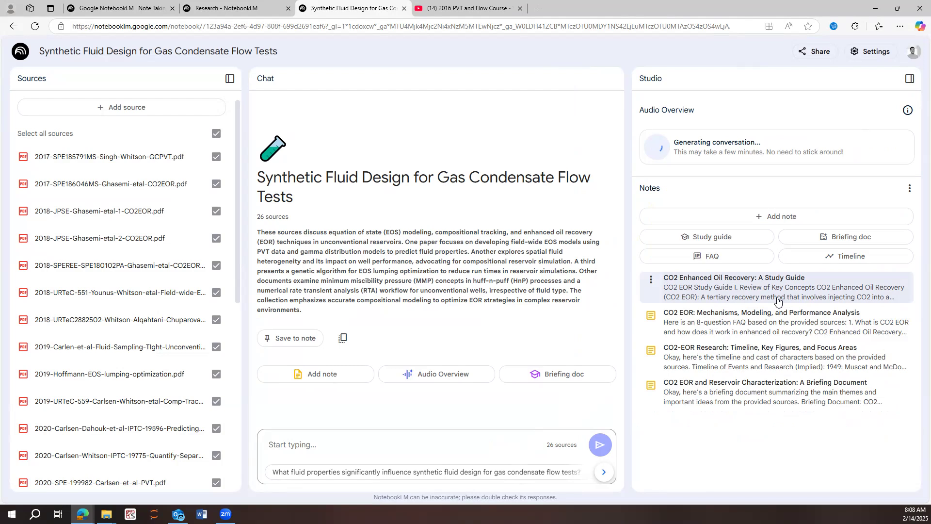
click(789, 360)
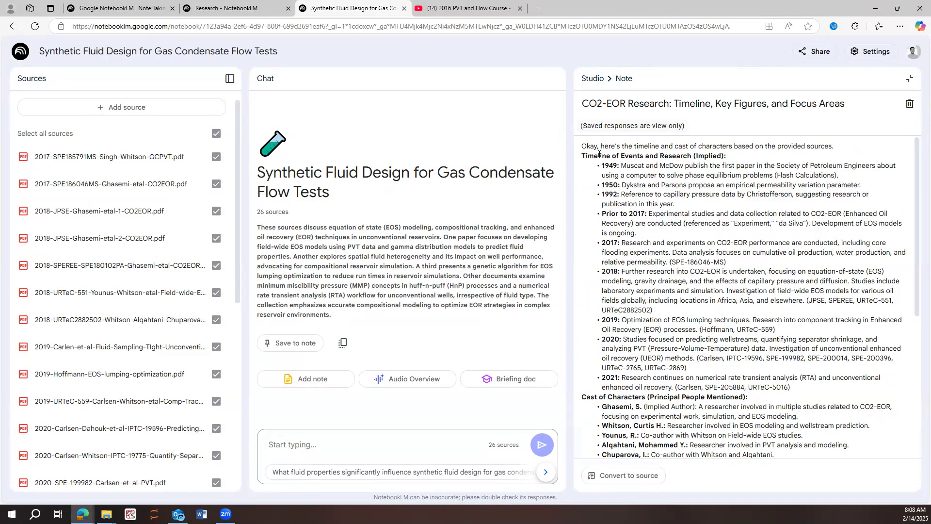
drag(672, 155, 690, 168)
drag(605, 185, 670, 185)
scroll(669, 272, down, 4)
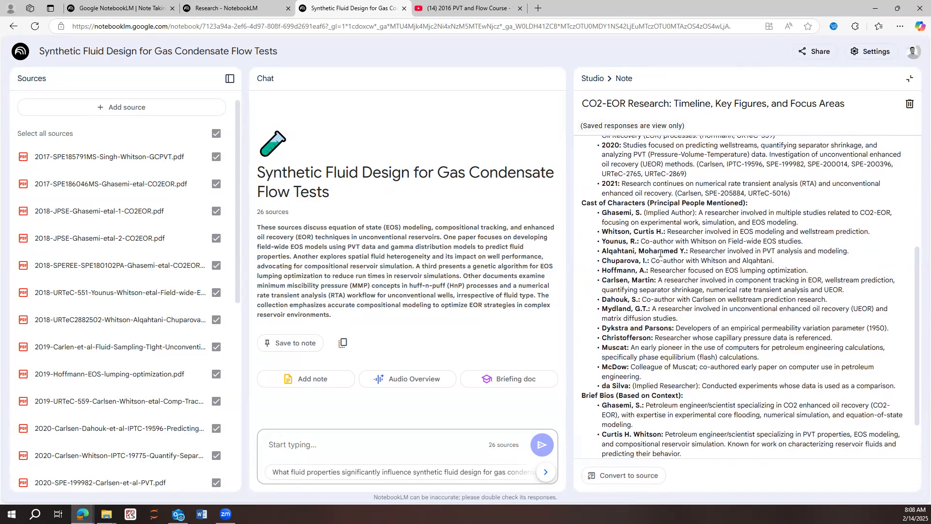
drag(900, 384, 882, 385)
drag(584, 211, 585, 212)
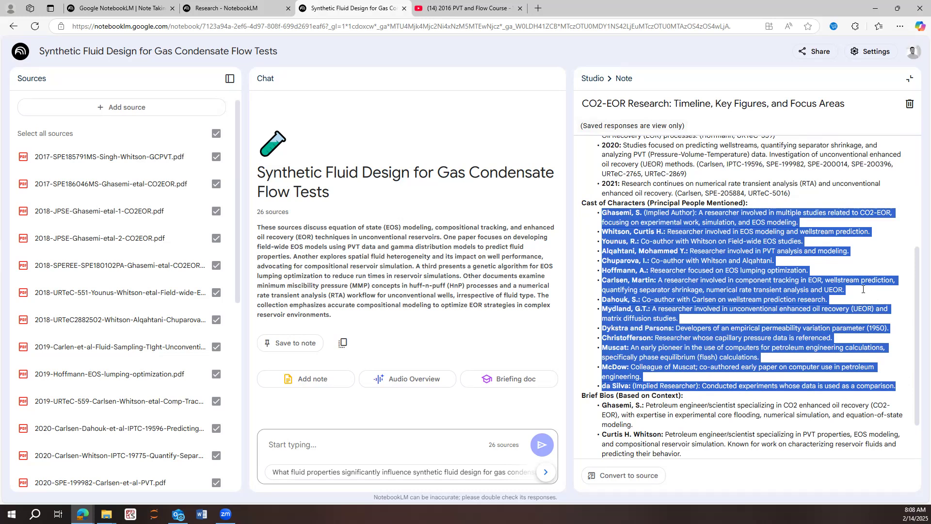
click(873, 265)
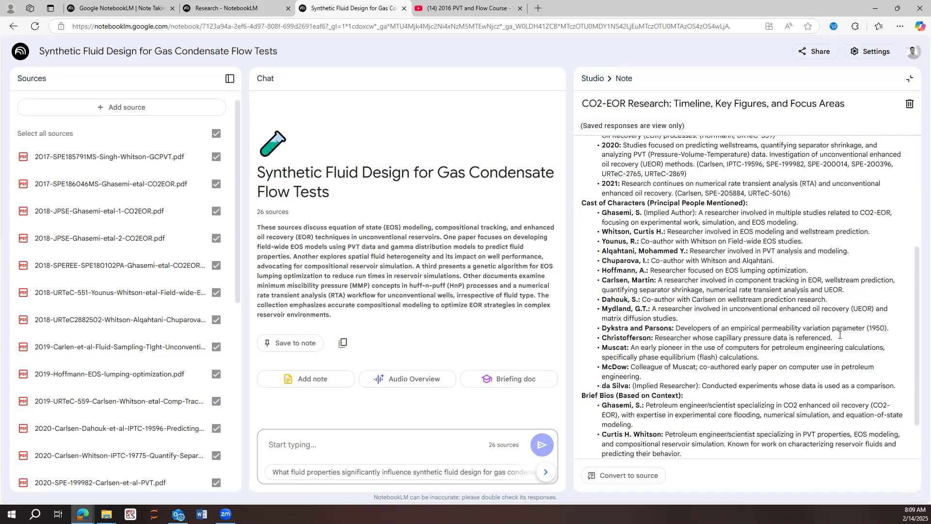
drag(896, 386, 601, 213)
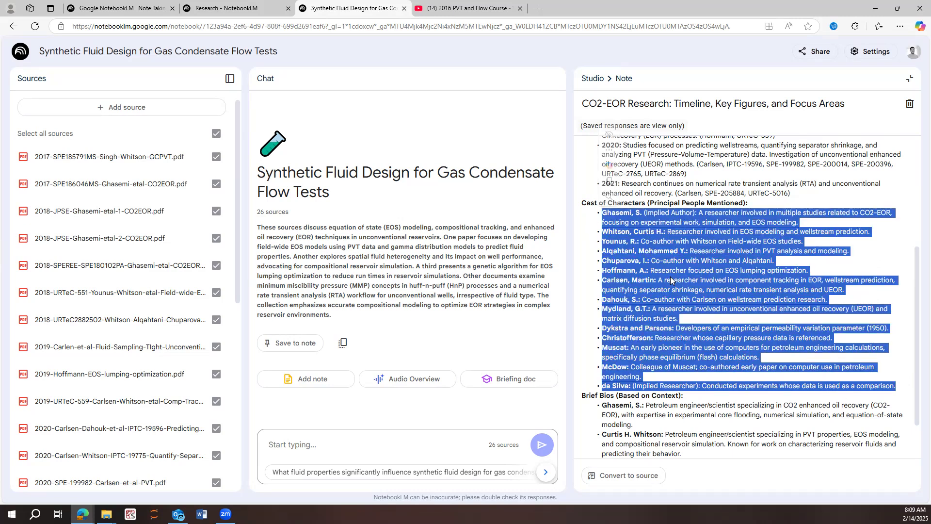
scroll(671, 280, down, 2)
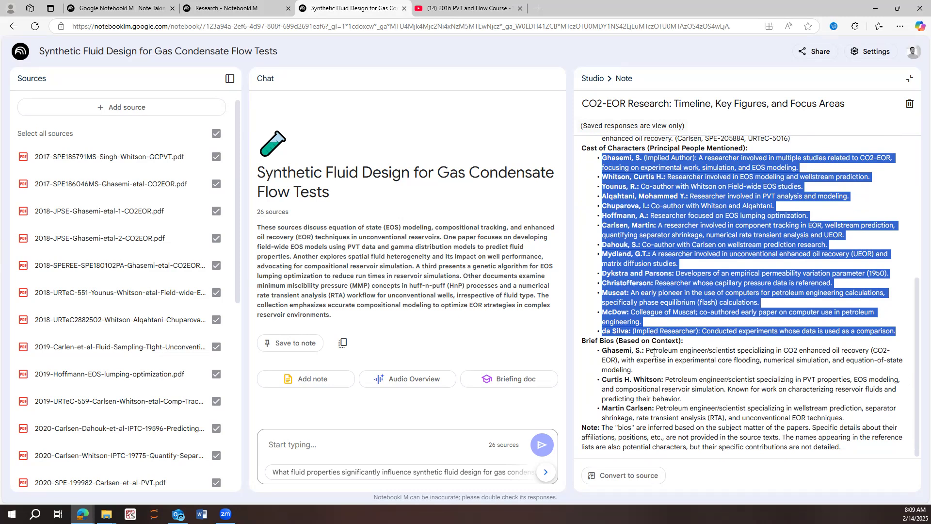
click(753, 406)
drag(860, 415, 637, 340)
scroll(748, 330, up, 3)
scroll(749, 329, up, 4)
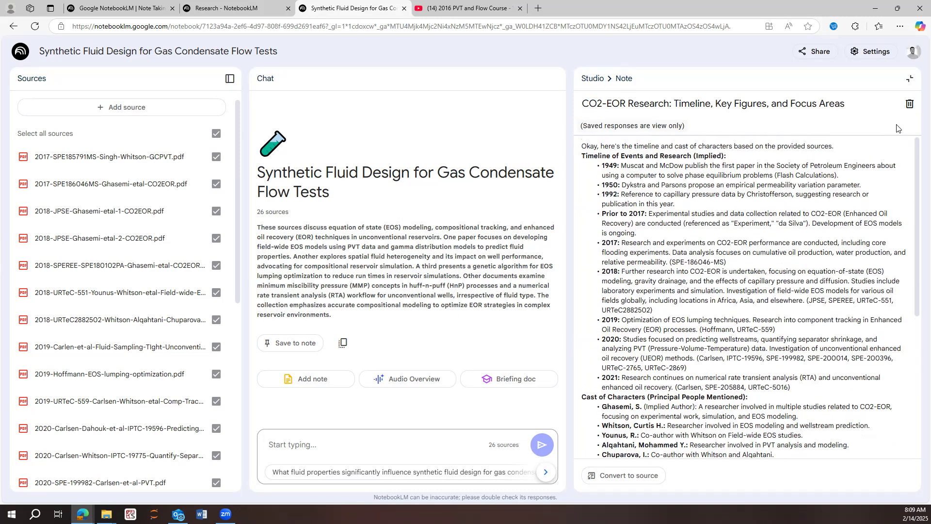
click(909, 79)
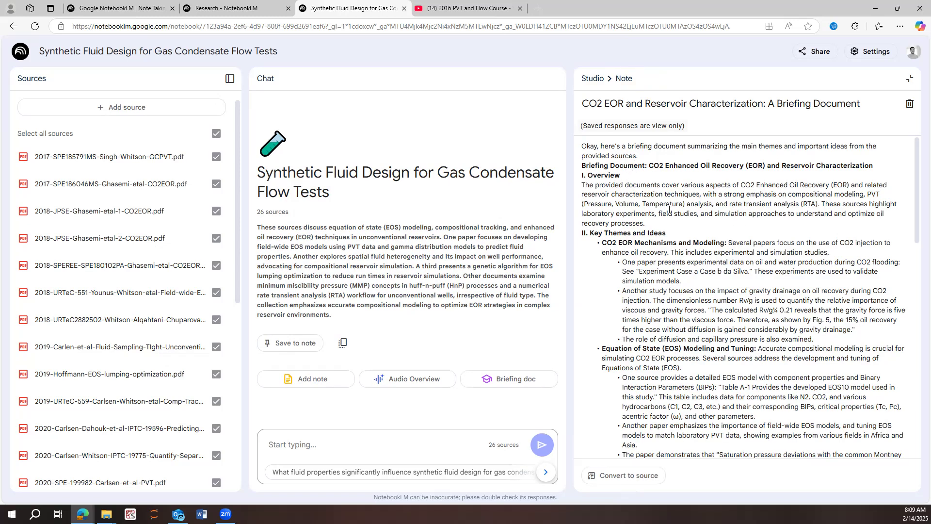
scroll(679, 213, down, 7)
scroll(692, 219, up, 5)
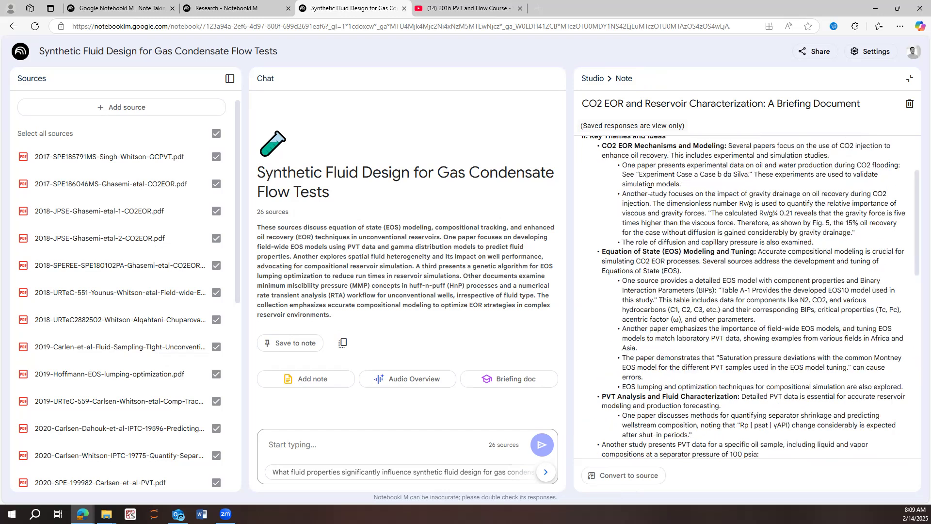
scroll(640, 191, up, 2)
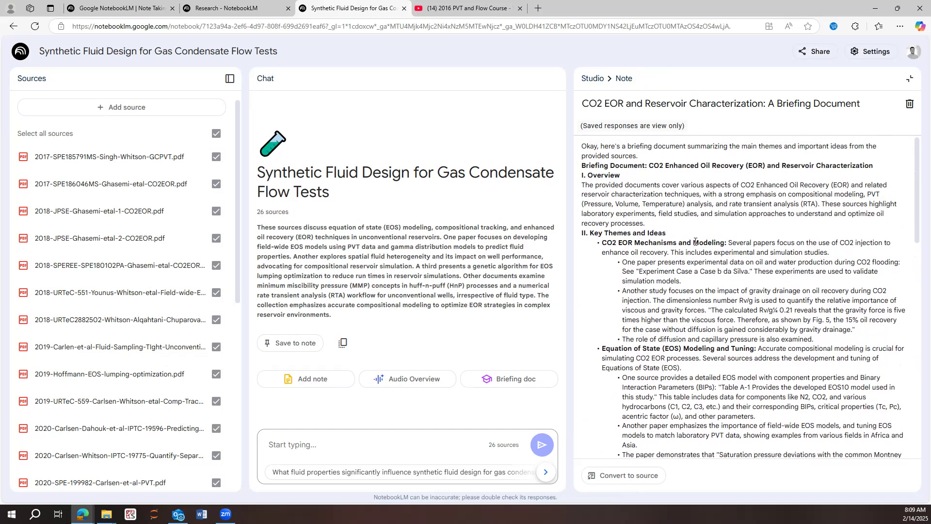
mouse_move(727, 243)
mouse_down()
mouse_move(601, 242)
mouse_move(613, 252)
mouse_move(715, 252)
mouse_up()
scroll(606, 248, down, 2)
scroll(679, 267, down, 2)
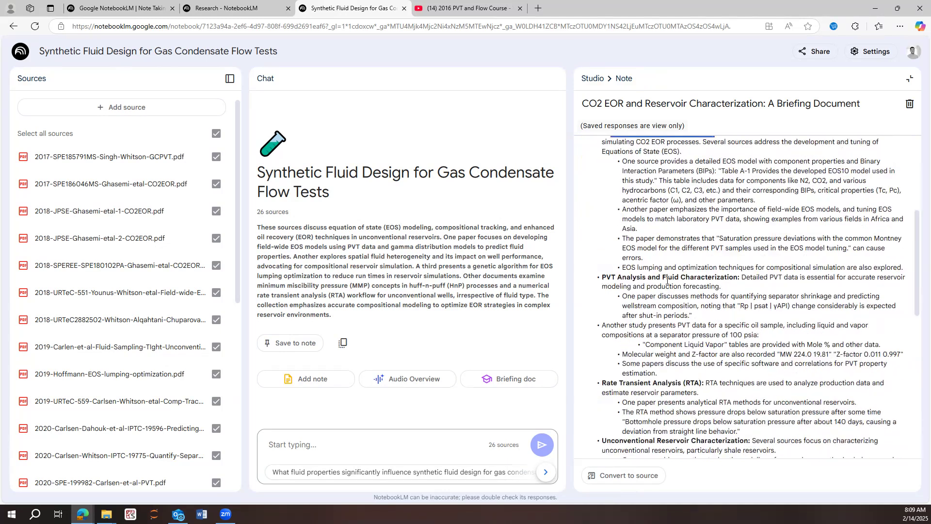
drag(612, 251, 704, 251)
scroll(652, 297, down, 2)
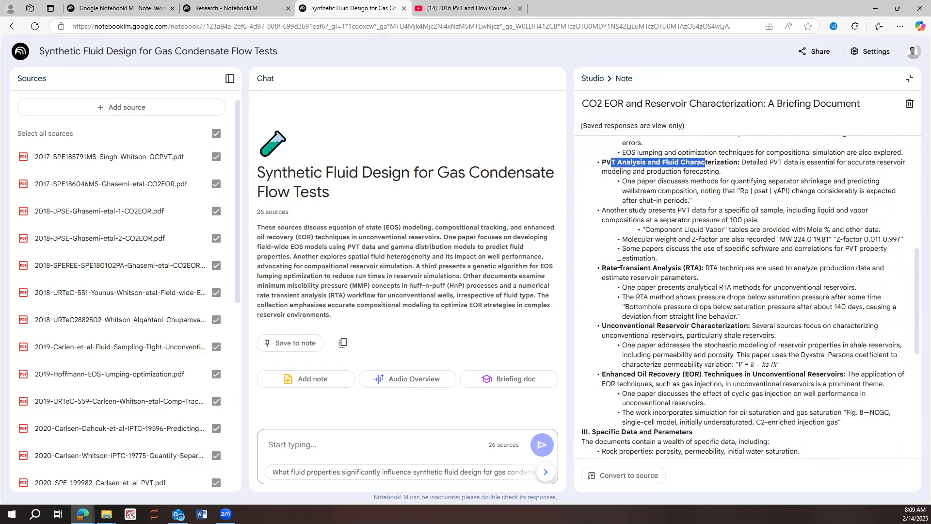
drag(603, 260, 691, 259)
scroll(765, 313, down, 3)
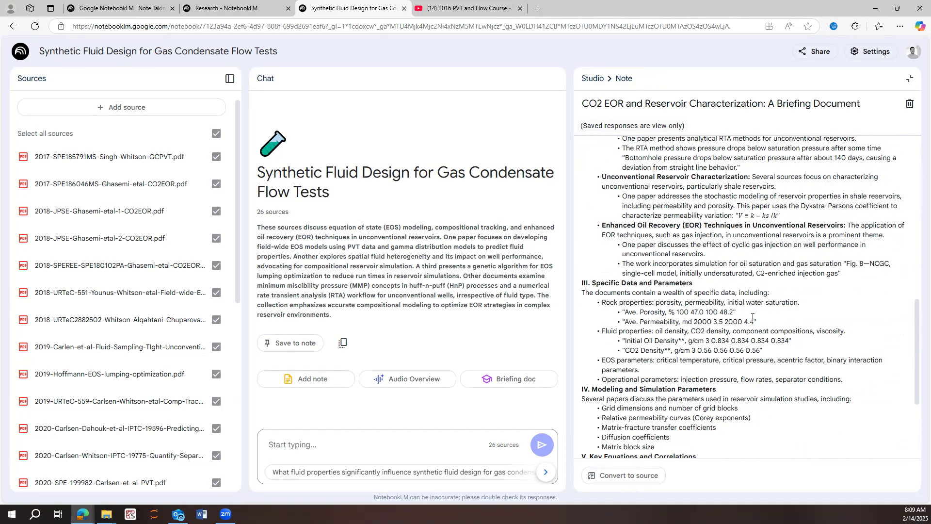
scroll(805, 370, down, 1)
scroll(773, 342, down, 2)
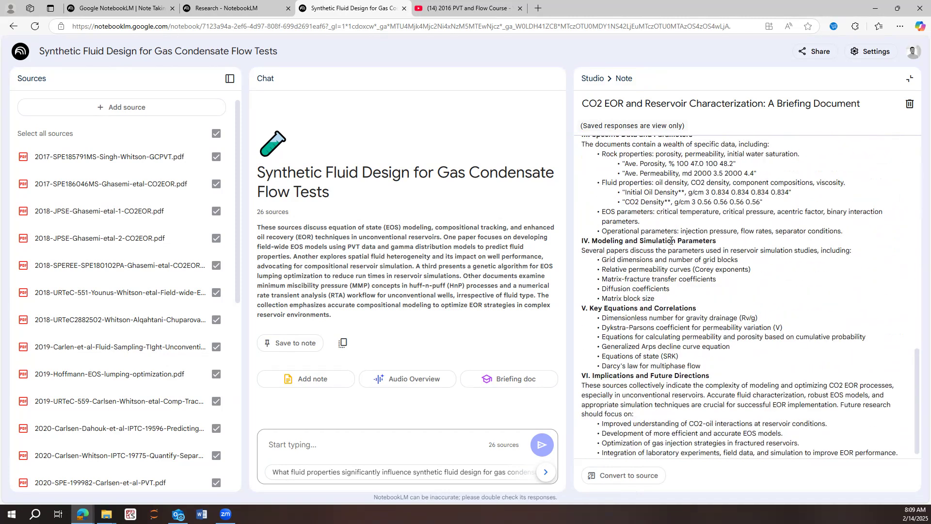
scroll(720, 243, down, 1)
click(404, 446)
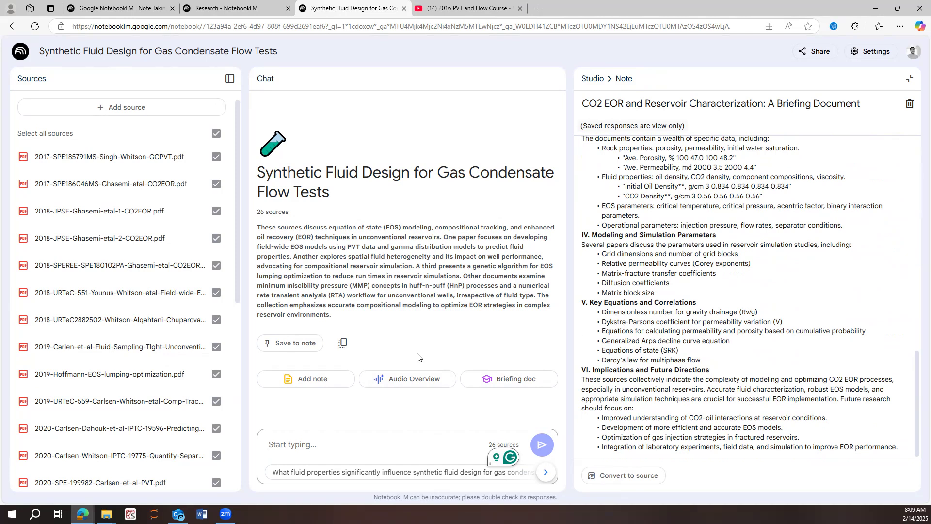
Ask 'can you expand on what can we get from RTA' and close the open briefing note.
text(how can)
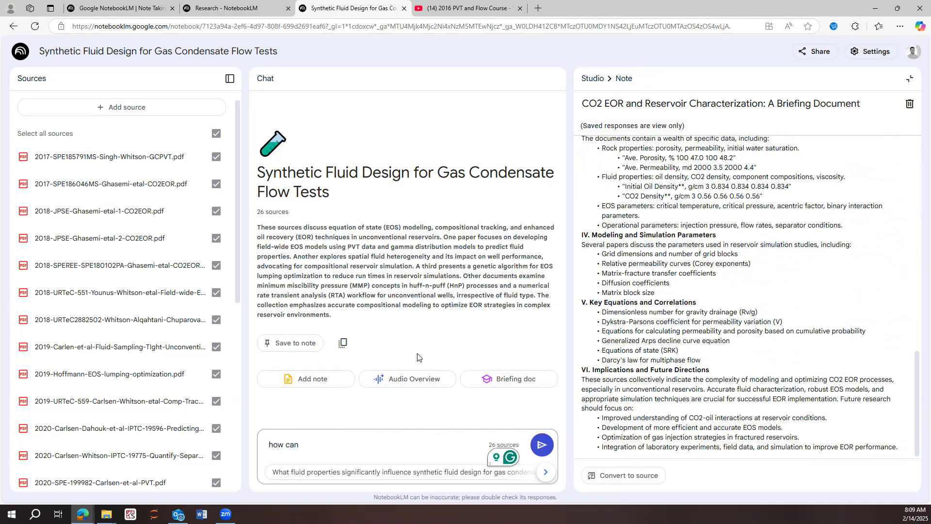
key(BackSpace)
key(BackSpace)
key(BackSpace)
key(BackSpace)
key(BackSpace)
key(BackSpace)
key(BackSpace)
key(BackSpace)
text(can you expand )
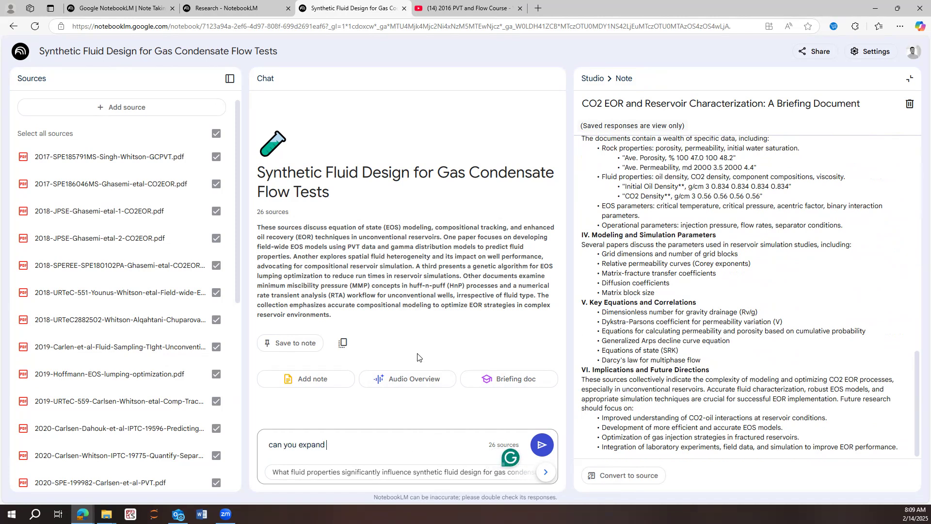
text(on what can we get f)
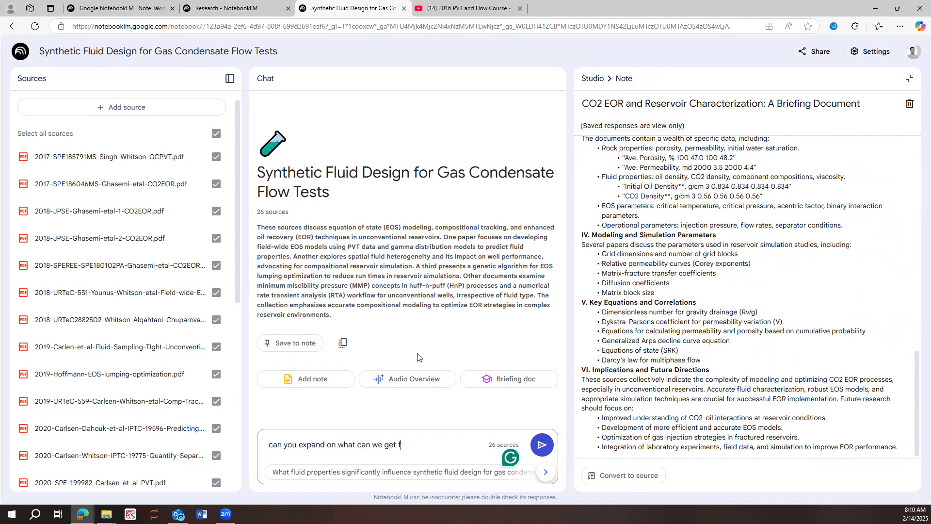
text(rom RTA)
key(Return)
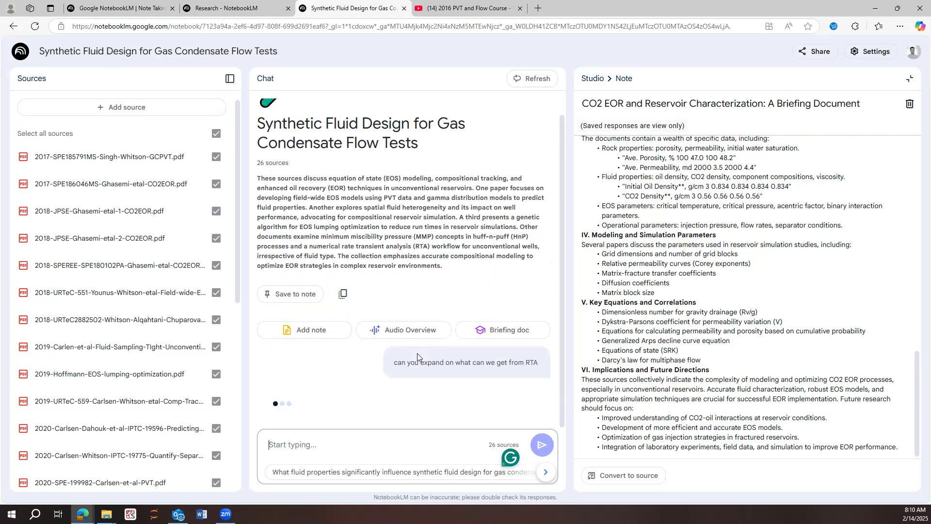
click(910, 78)
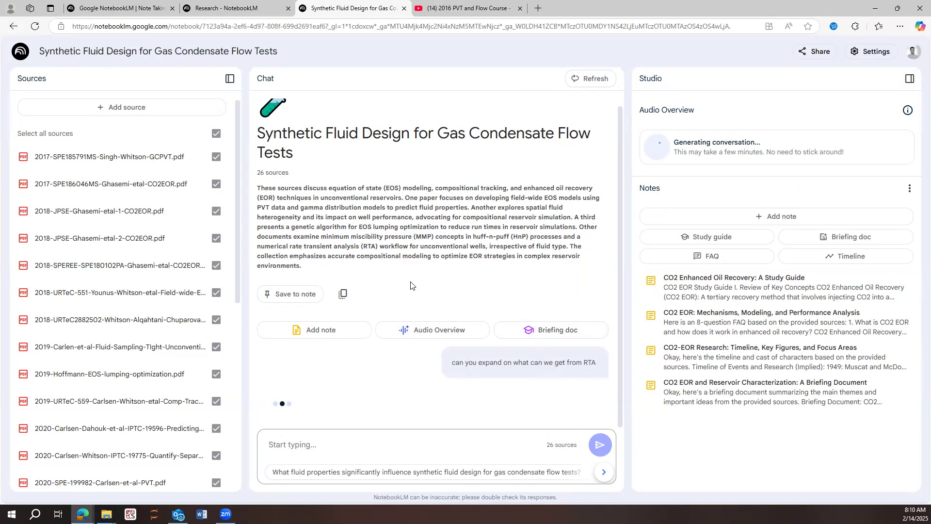
Read the start of the RTA answer, highlighting its opening definition of RTA.
scroll(447, 297, up, 5)
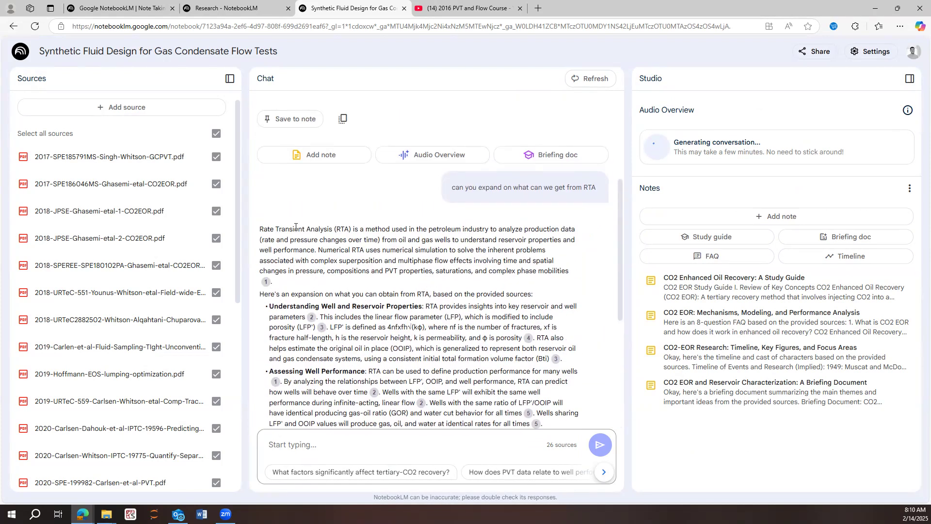
drag(338, 228, 516, 229)
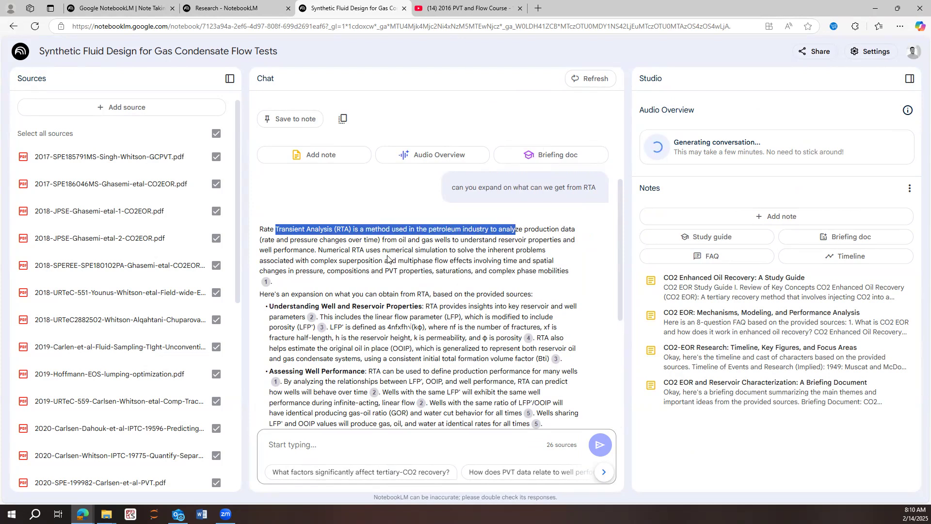
scroll(387, 259, down, 1)
drag(293, 258, 430, 267)
scroll(429, 267, down, 2)
drag(291, 226, 348, 226)
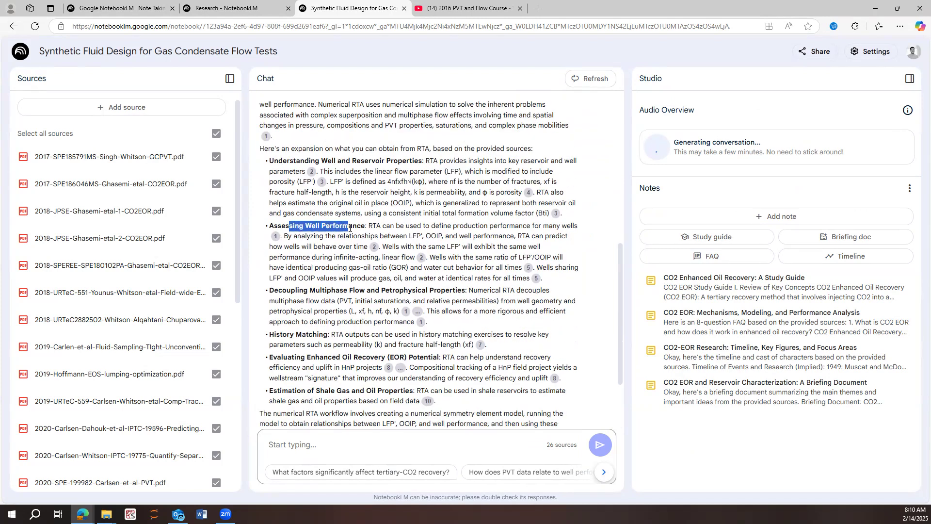
scroll(295, 202, down, 2)
Highlight the Decoupling Multiphase Flow and History Matching headings and view a citation's source excerpt.
drag(270, 194, 466, 194)
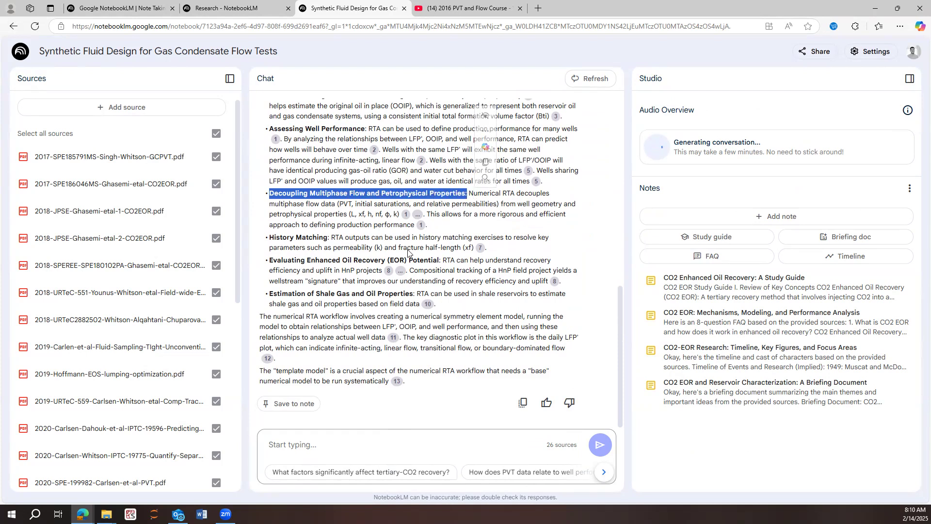
drag(331, 237, 300, 225)
click(332, 237)
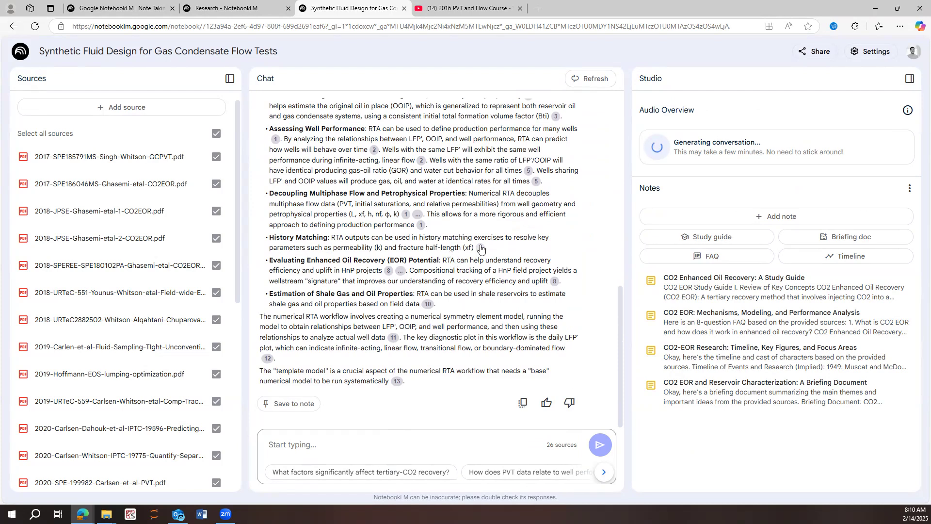
mouse_move(480, 248)
scroll(444, 262, up, 6)
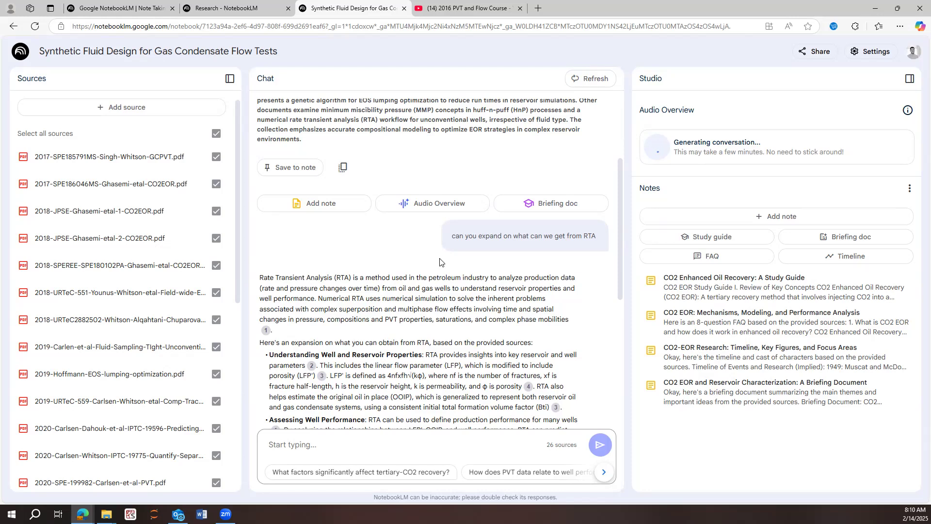
scroll(439, 262, down, 6)
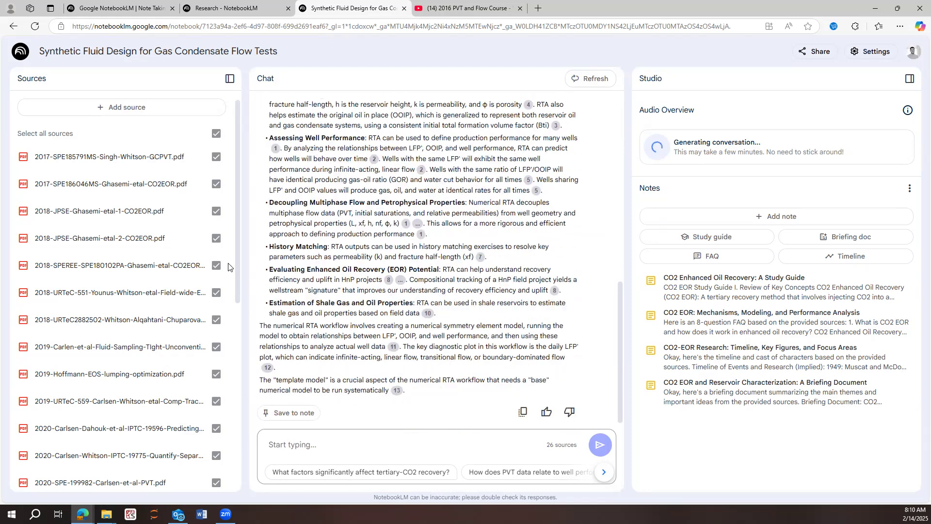
scroll(121, 248, down, 7)
scroll(131, 242, up, 7)
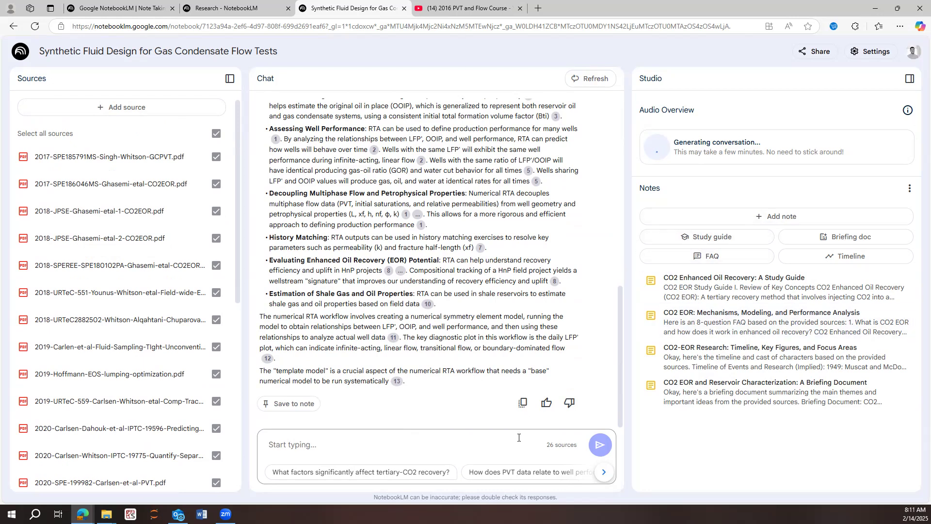
Ask the suggested question about factors affecting tertiary-CO2 recovery.
click(604, 472)
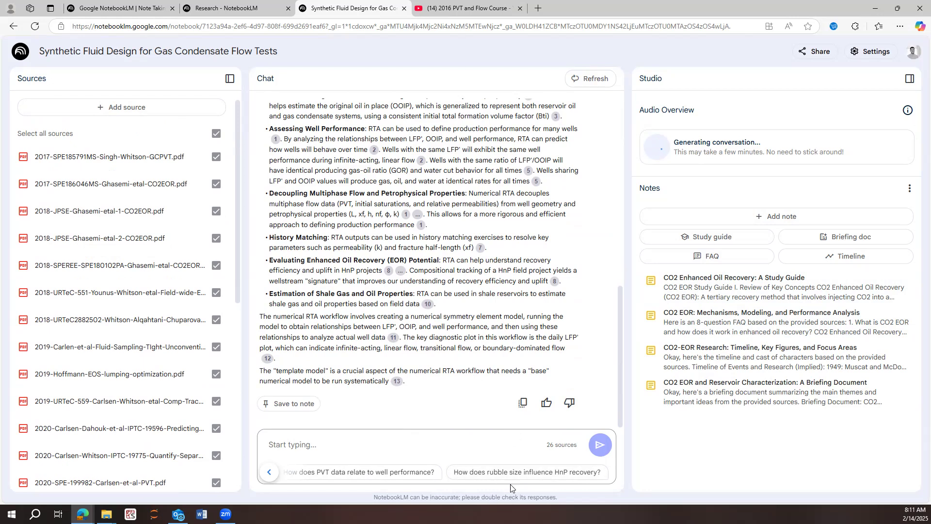
click(269, 471)
click(317, 478)
drag(420, 362, 539, 367)
click(506, 366)
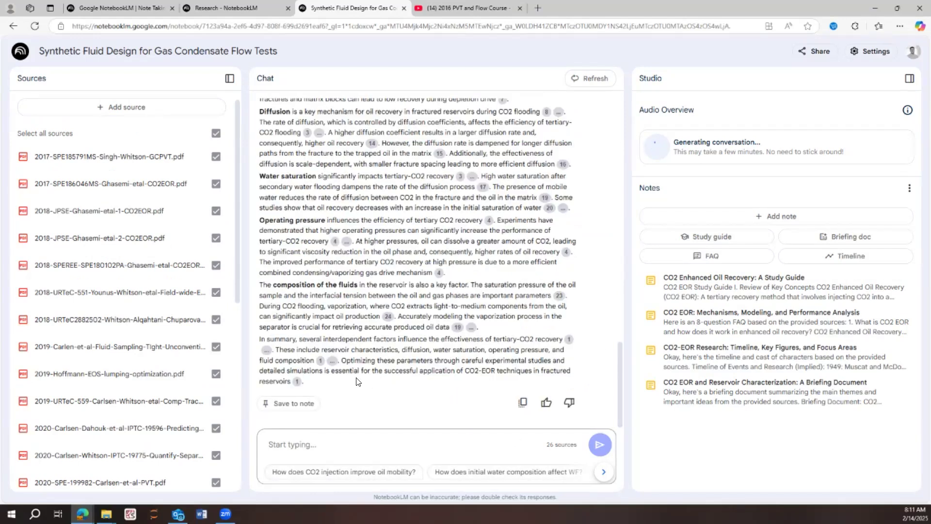
scroll(352, 379, up, 4)
scroll(309, 260, down, 2)
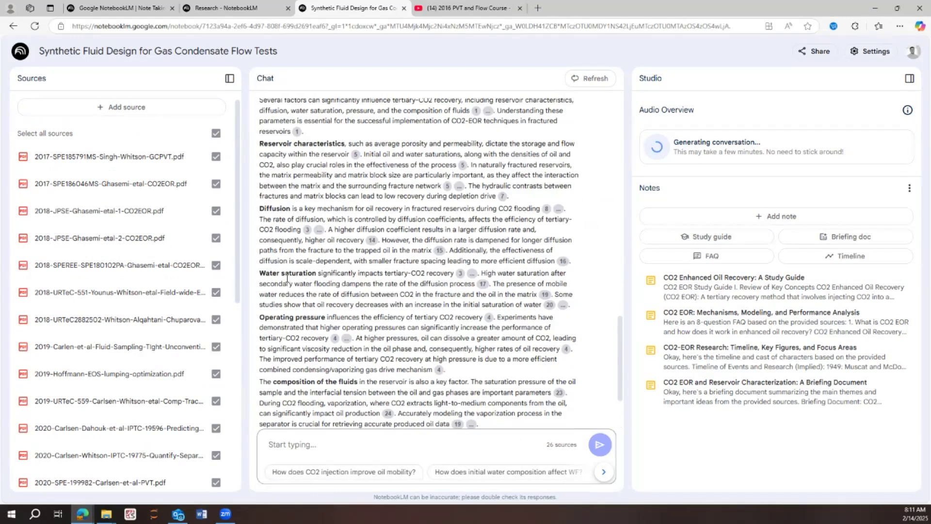
Copy 'Operating pressure' from the answer and send 'can you expand on Operating pressure'.
drag(261, 316, 323, 315)
click(336, 443)
text(can you expand on)
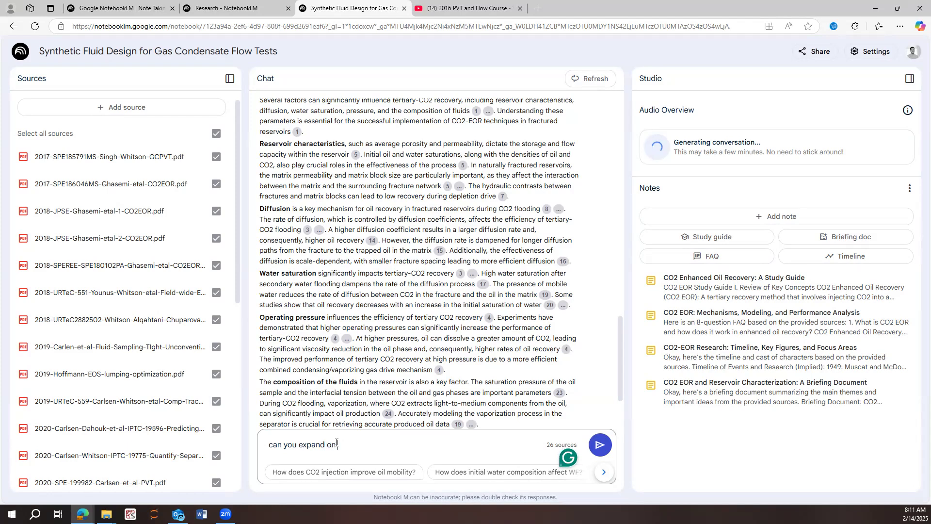
text(Operating pressure)
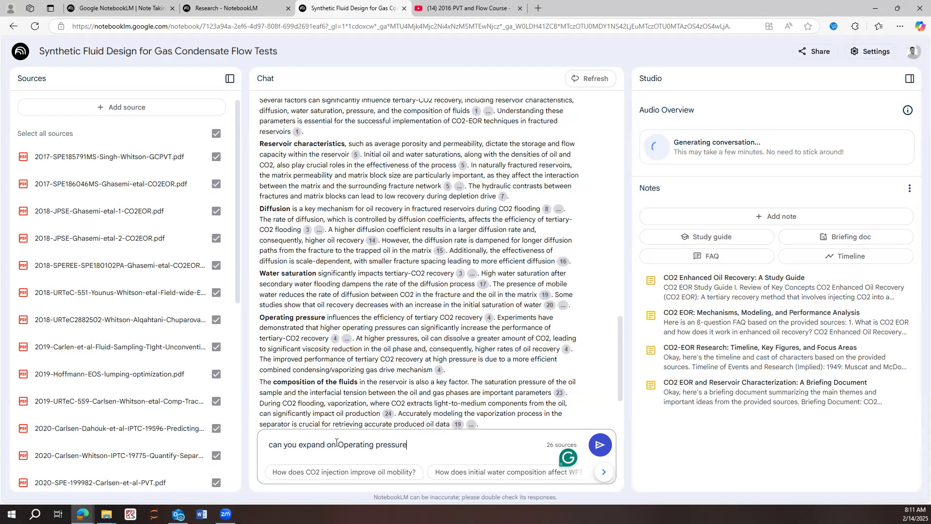
click(599, 449)
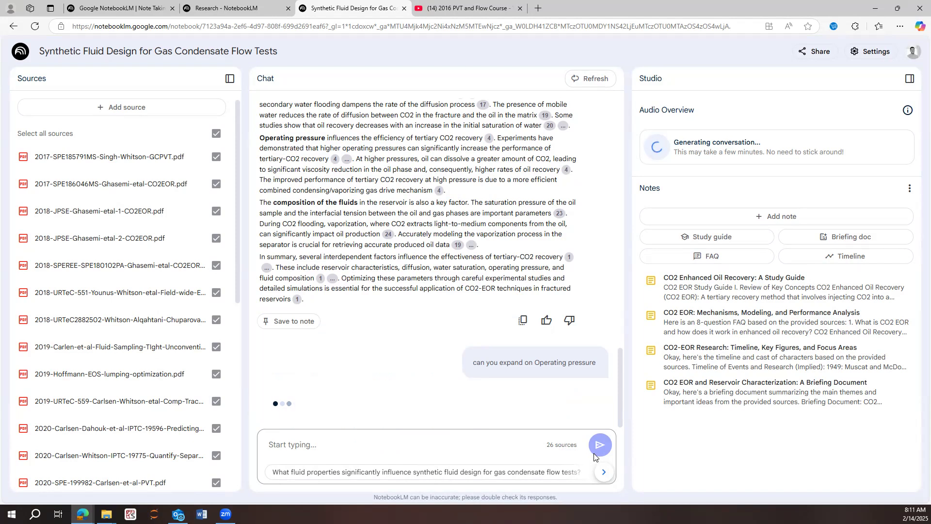
Read the operating-pressure answer, selecting the Enhanced Oil Recovery at High Pressure heading.
scroll(398, 349, up, 5)
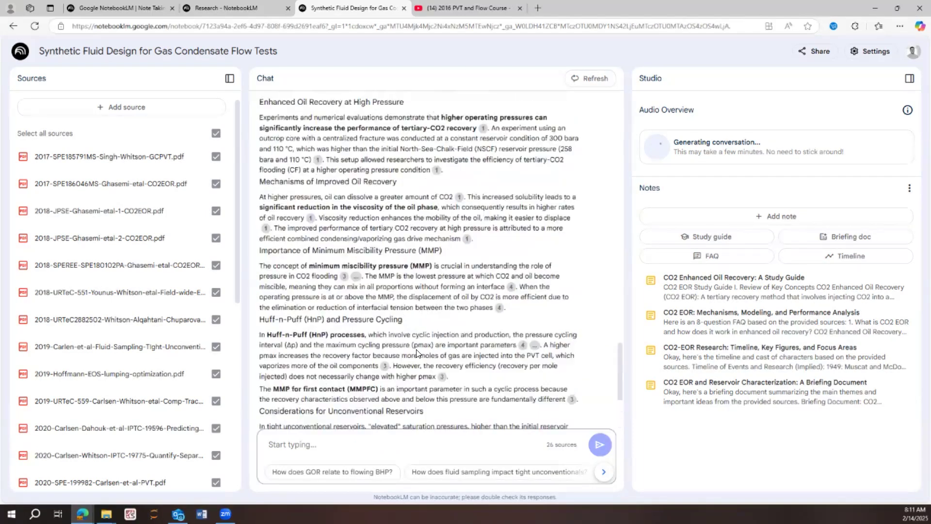
scroll(398, 349, up, 1)
drag(282, 249, 377, 249)
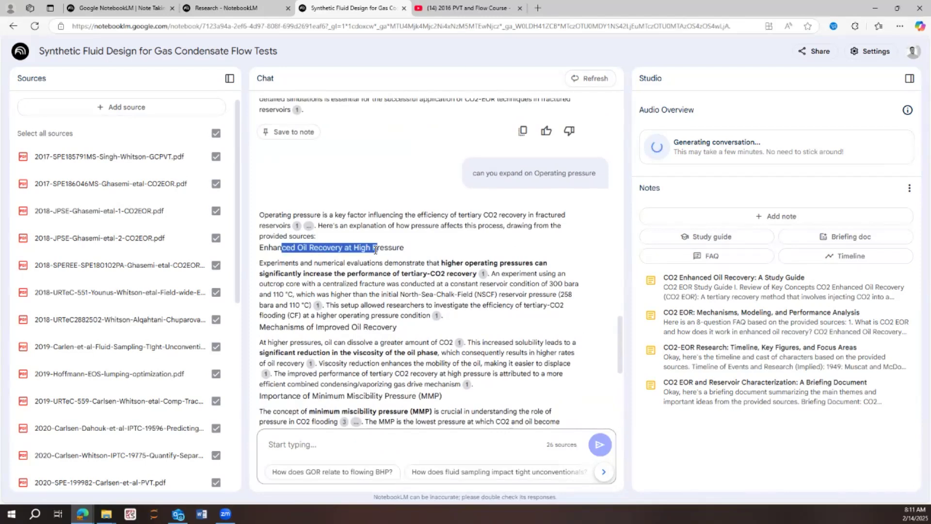
triple_click(369, 249)
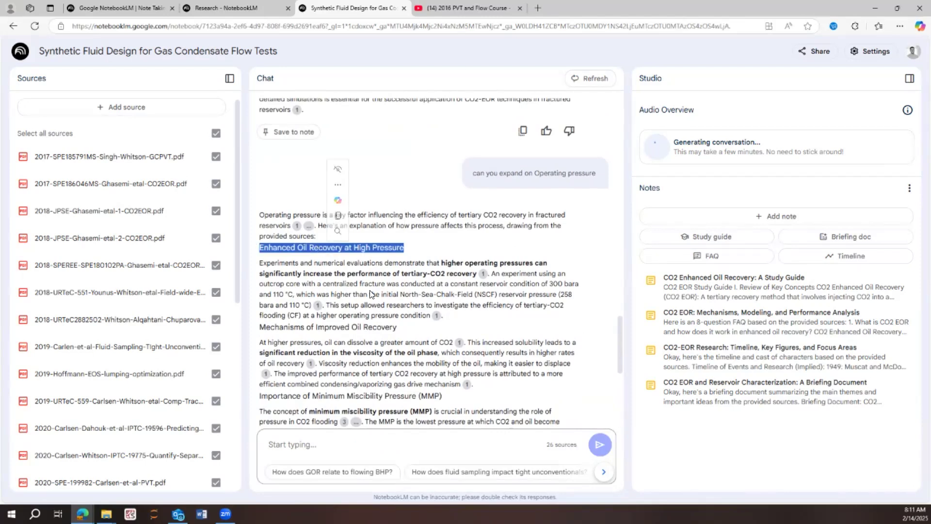
scroll(425, 289, down, 4)
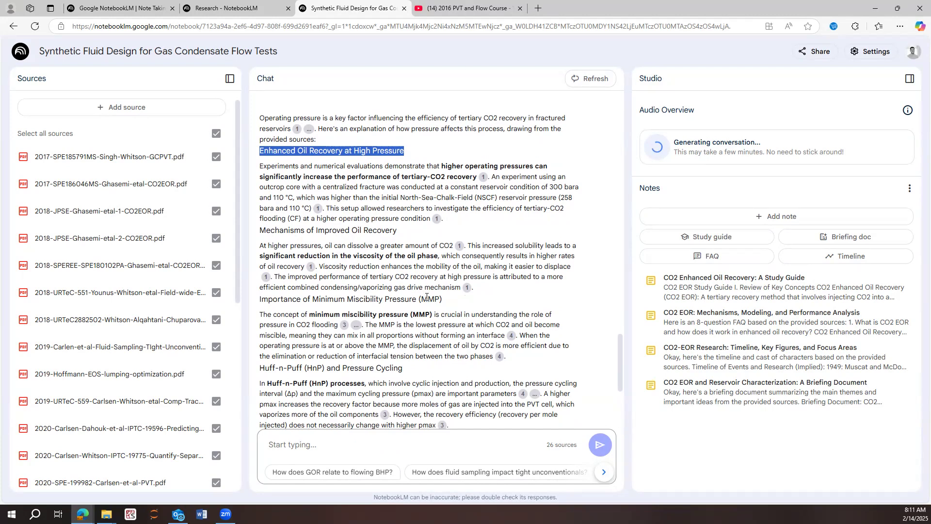
scroll(342, 350, down, 2)
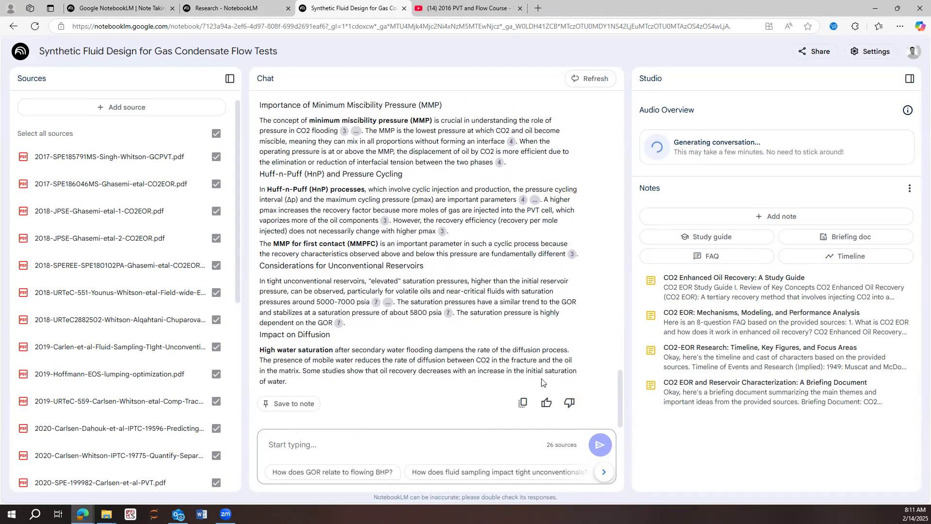
Open the CO2 Enhanced Oil Recovery study guide note and scroll through it.
click(721, 297)
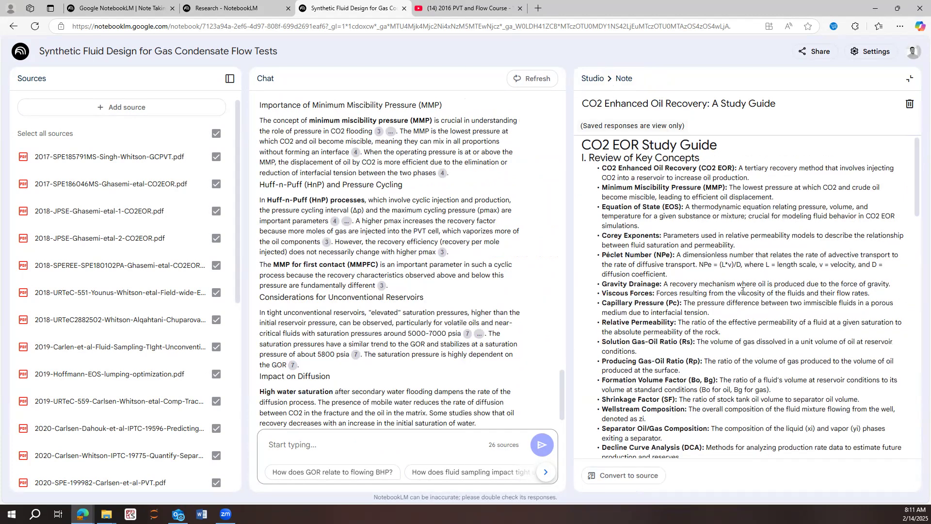
scroll(696, 332, down, 10)
scroll(696, 331, down, 4)
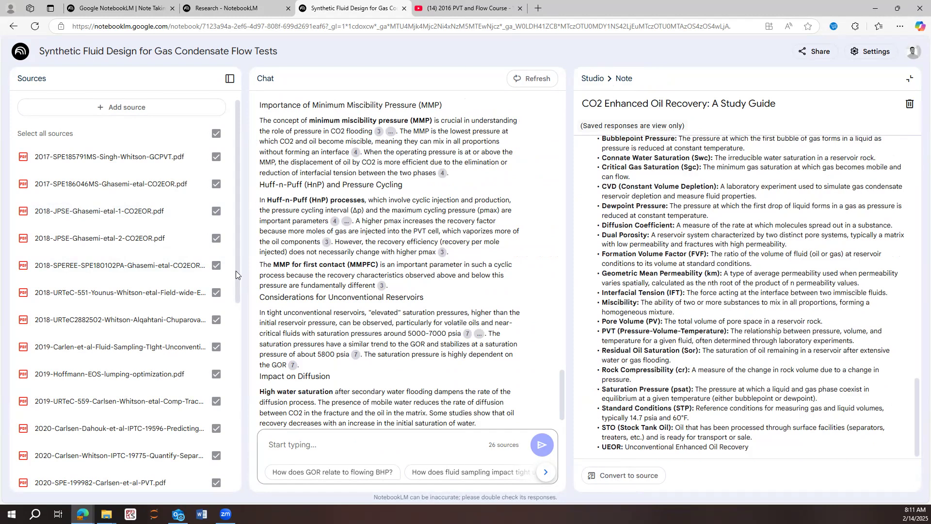
scroll(122, 300, down, 8)
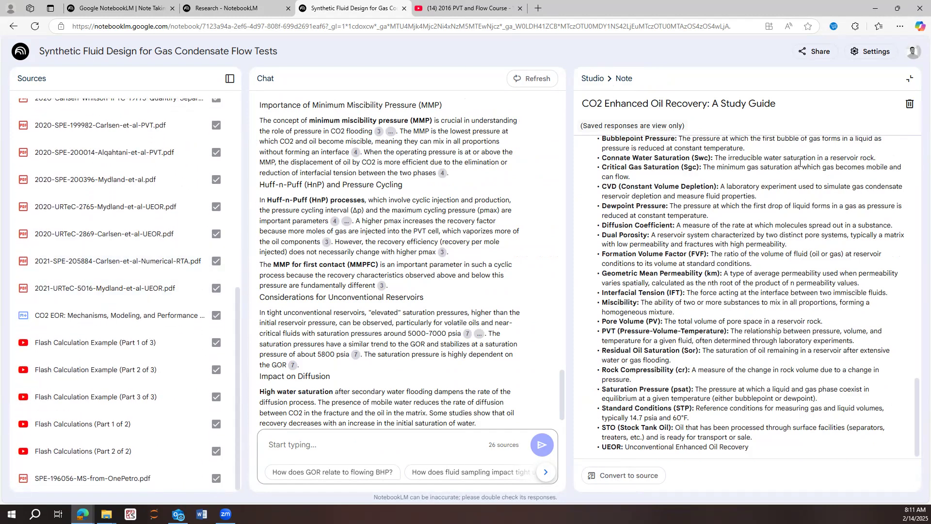
Switch to the 'CO2 EOR: Mechanisms, Modeling, and Performance Analysis' FAQ note and scroll through it.
click(910, 79)
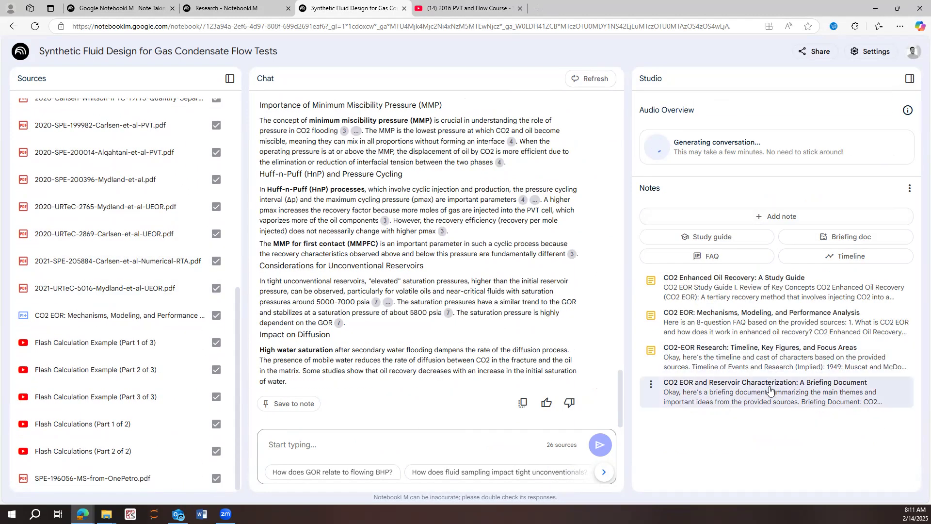
click(762, 325)
scroll(732, 338, down, 5)
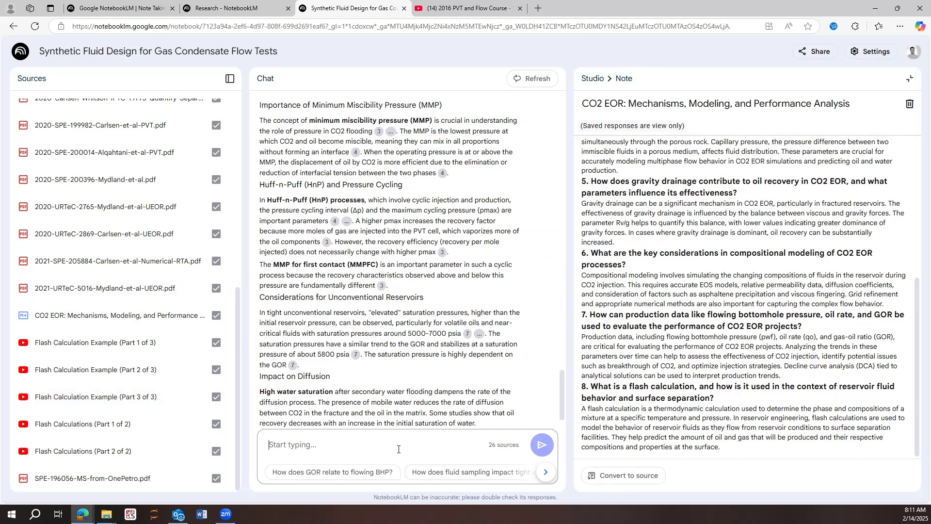
scroll(416, 334, down, 1)
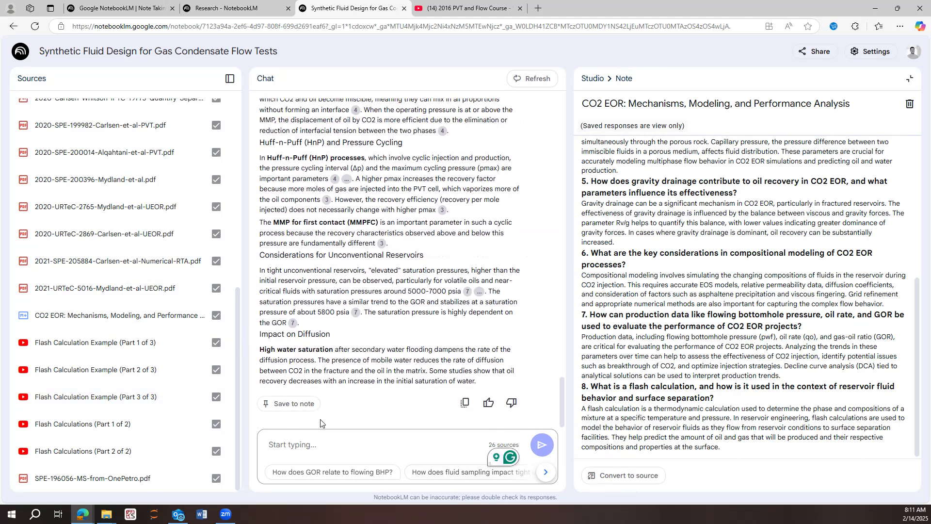
Ask 'can you explain the process of flash calculation' and close the open note.
click(333, 445)
text(can you explain)
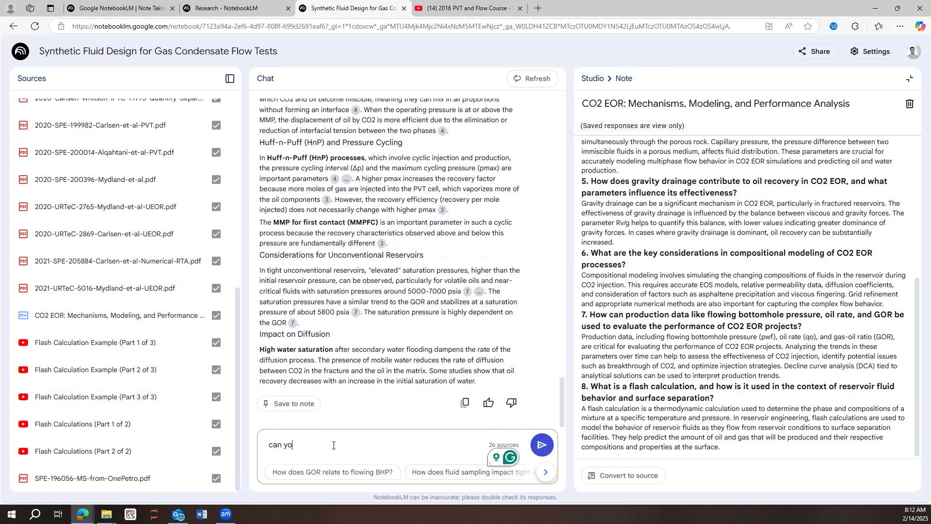
key(BackSpace)
text(an how)
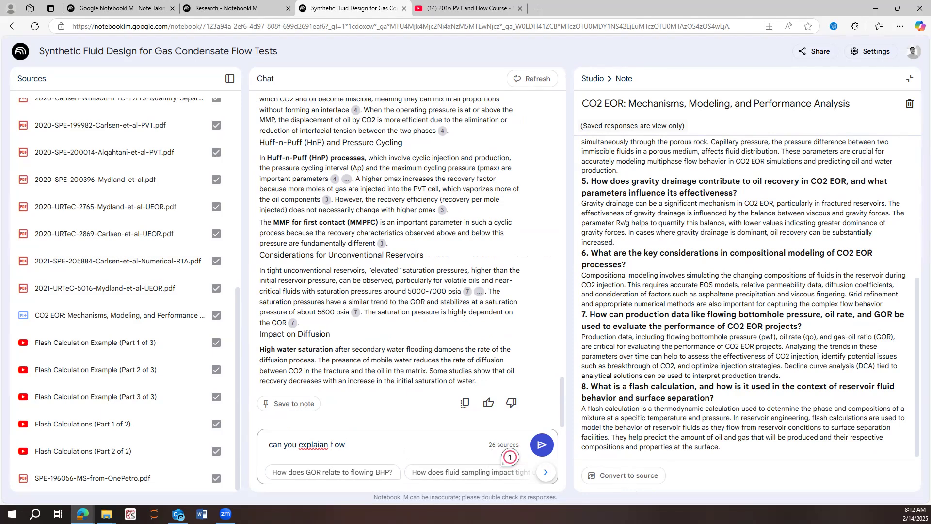
key(BackSpace)
key(BackSpace)
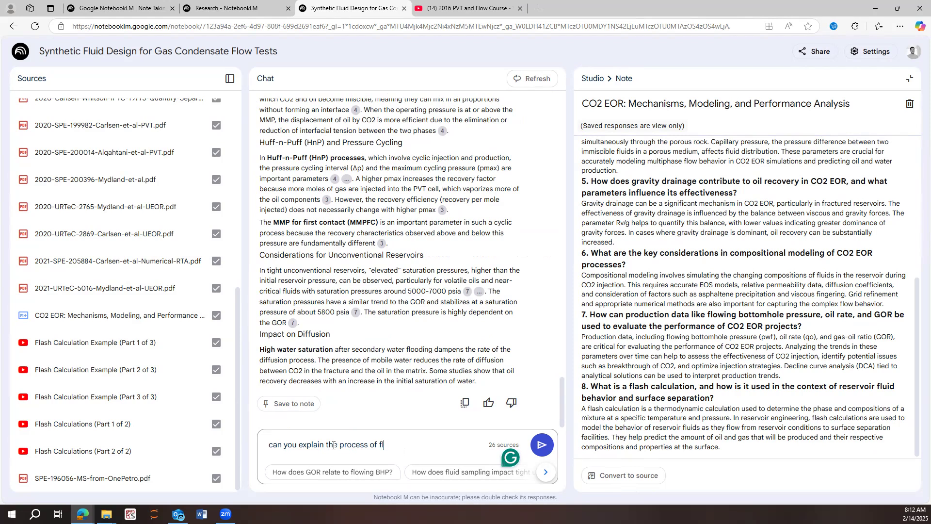
text(calculation)
click(542, 443)
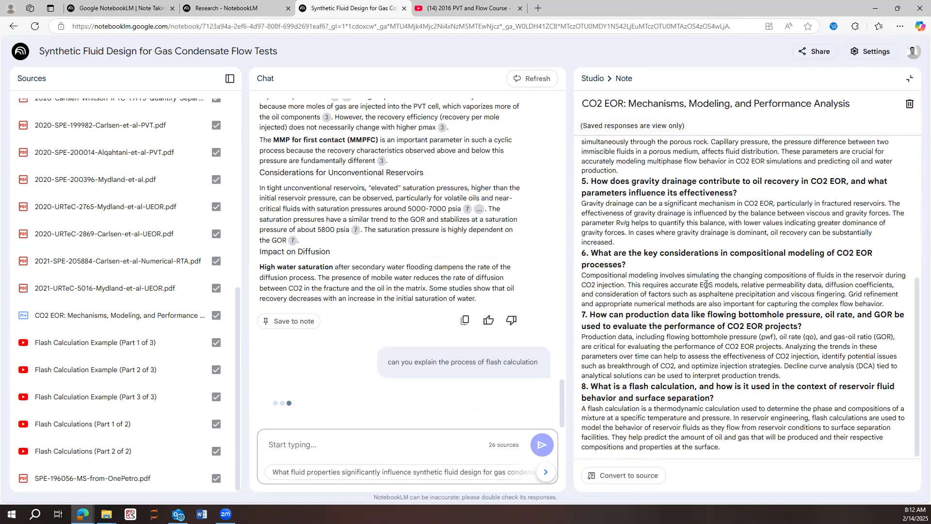
click(907, 79)
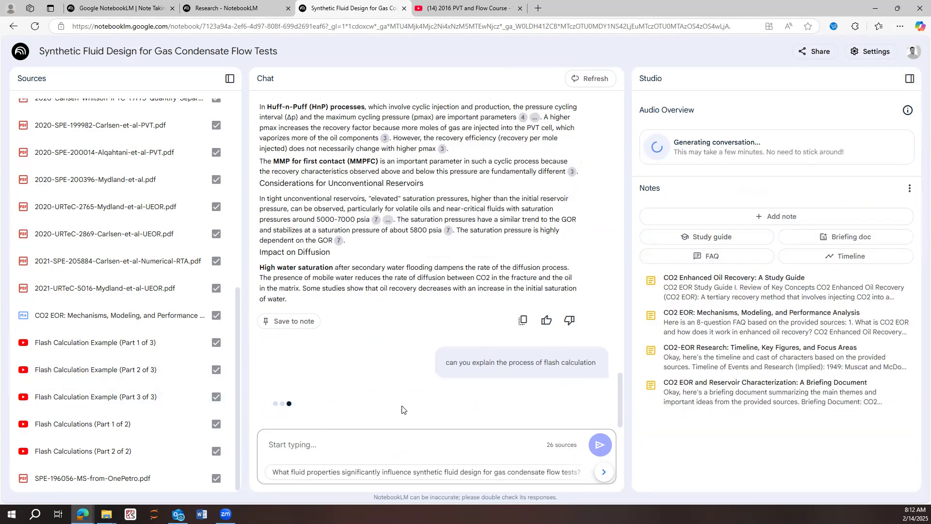
Open the source behind citation 1 in the flash calculation answer, then close it.
scroll(443, 358, up, 10)
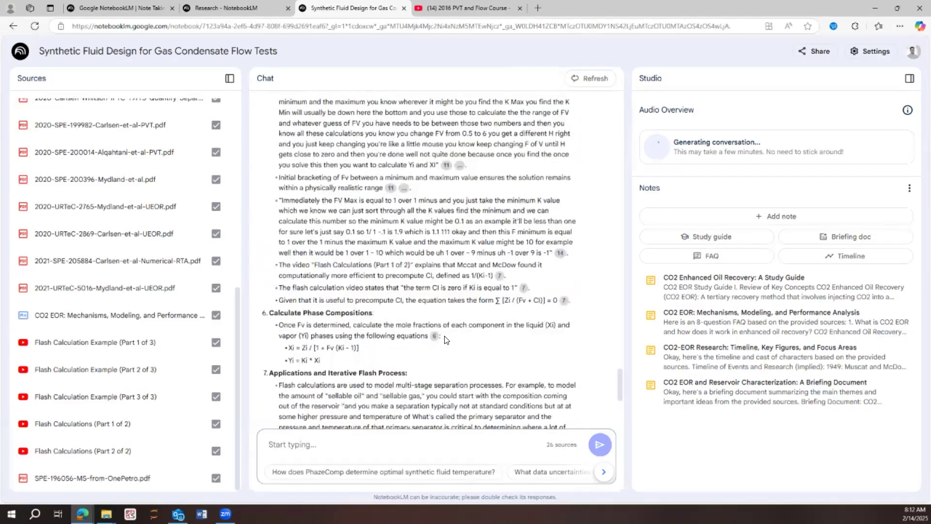
scroll(479, 339, up, 15)
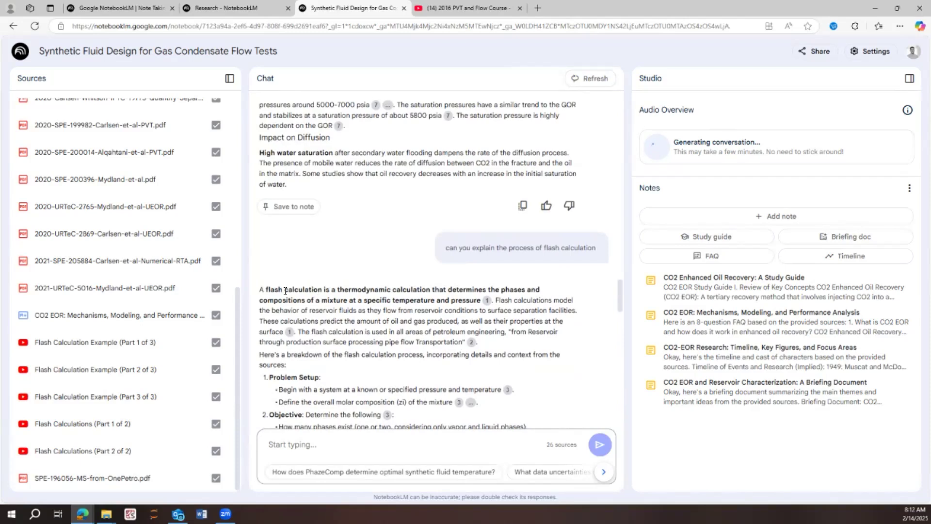
click(487, 301)
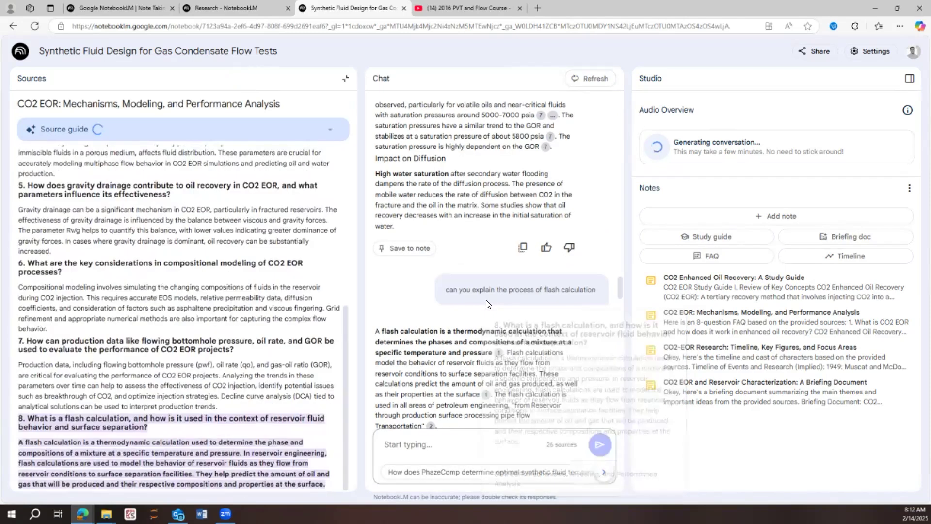
click(345, 78)
Open citation 6's source, expand its Source guide summary, then close the source.
scroll(456, 261, down, 2)
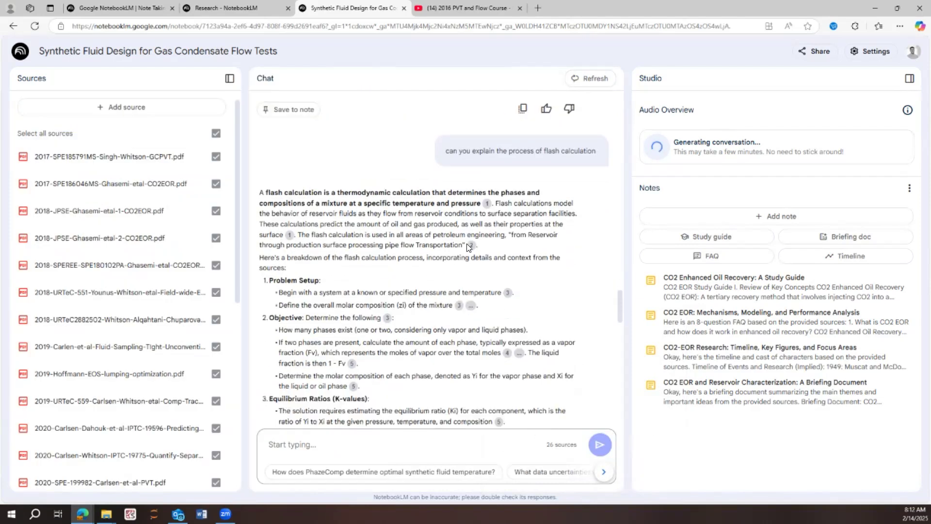
scroll(213, 291, down, 7)
scroll(485, 368, down, 3)
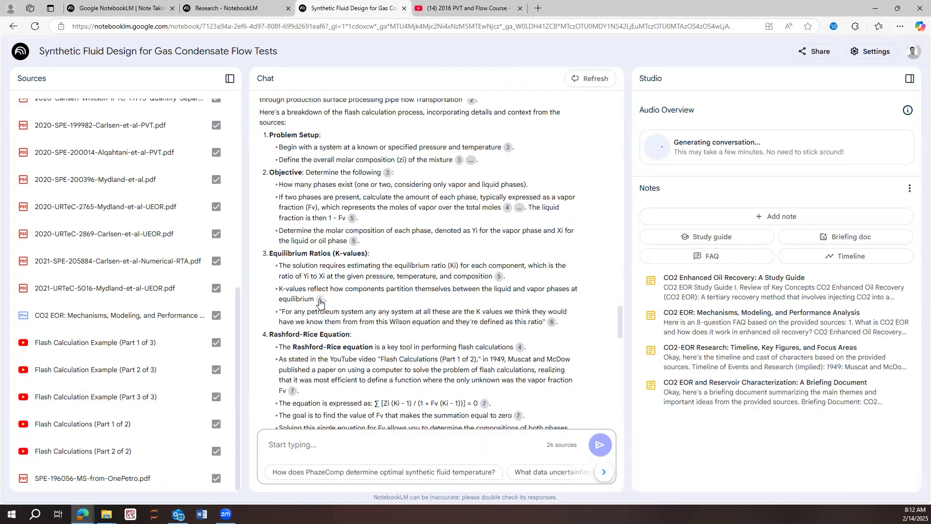
click(320, 299)
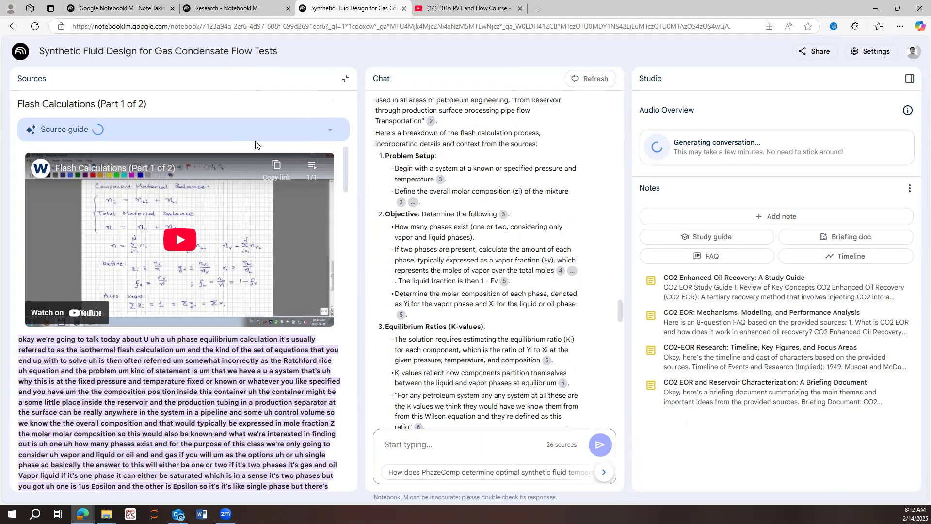
scroll(218, 296, down, 15)
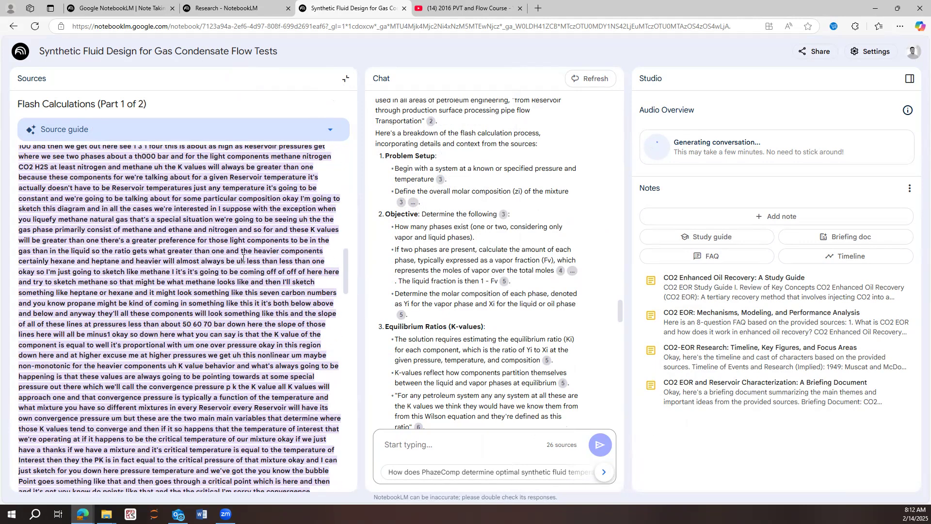
scroll(243, 258, up, 15)
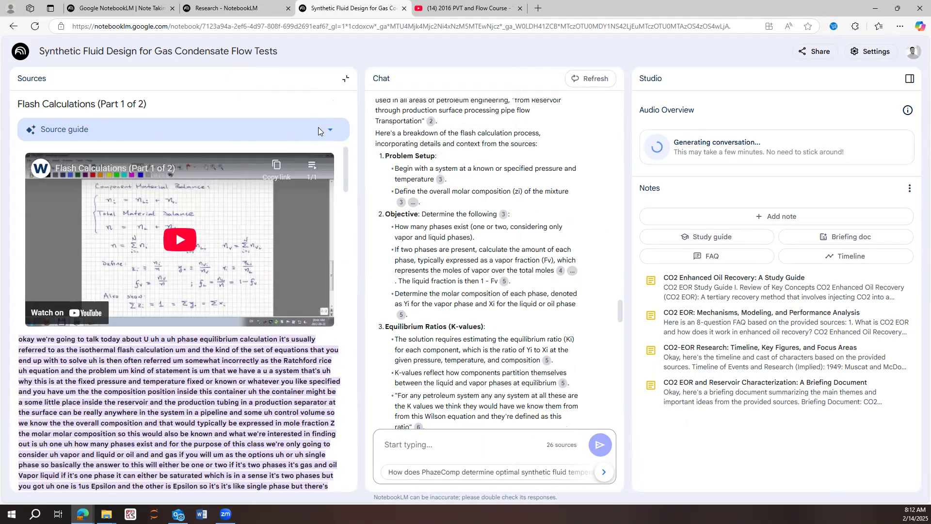
click(331, 133)
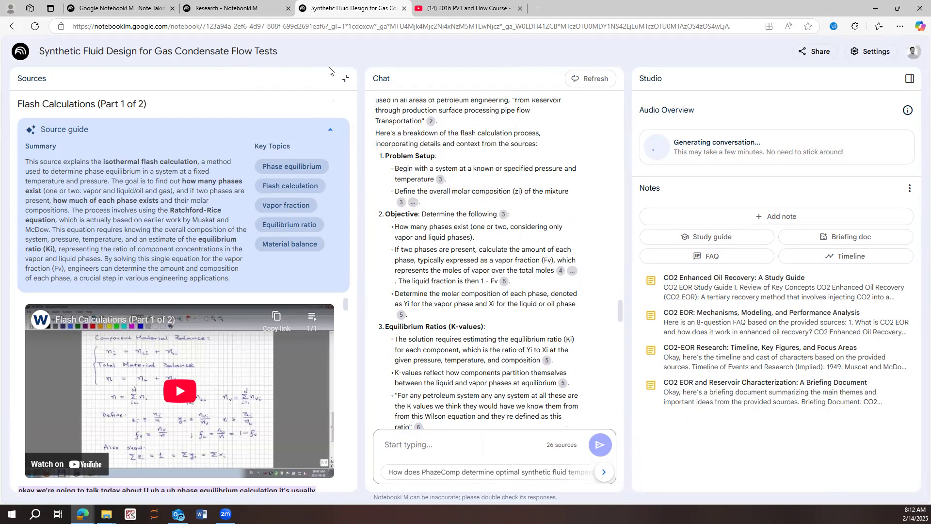
click(346, 78)
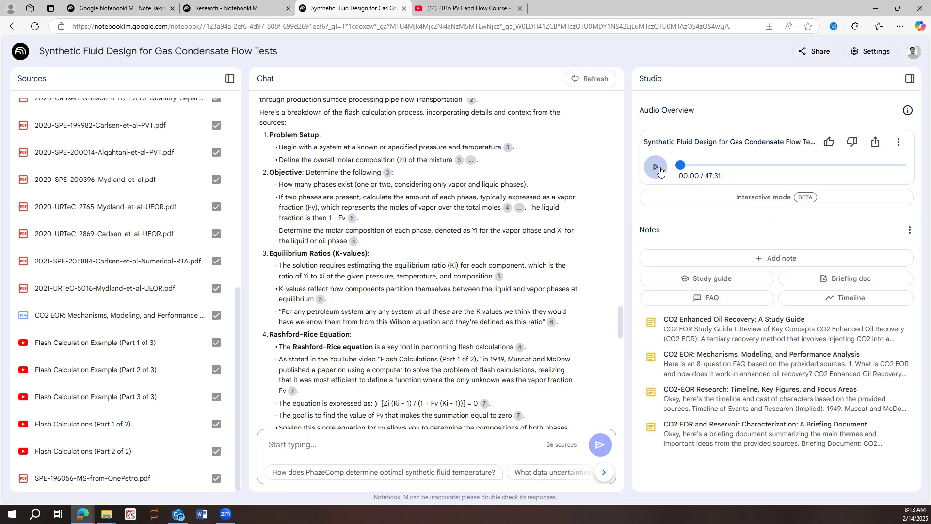
Play the Audio Overview at 1.5x speed, skip ahead, and pause at 06:40.
click(660, 171)
click(875, 141)
click(601, 144)
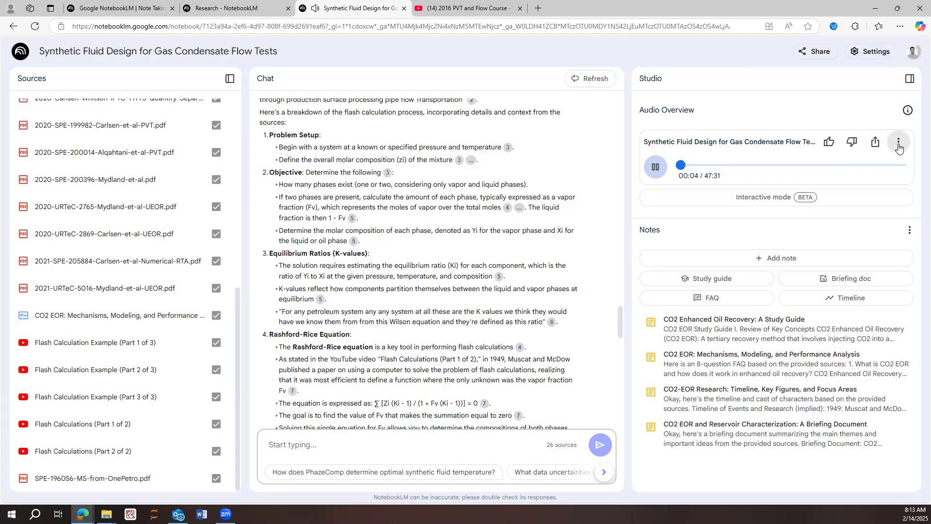
click(898, 141)
mouse_move(844, 174)
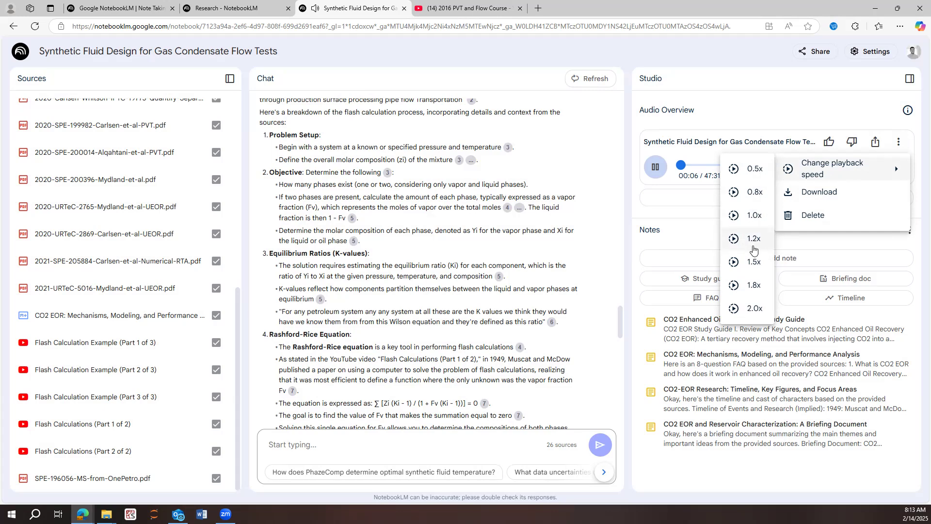
click(751, 262)
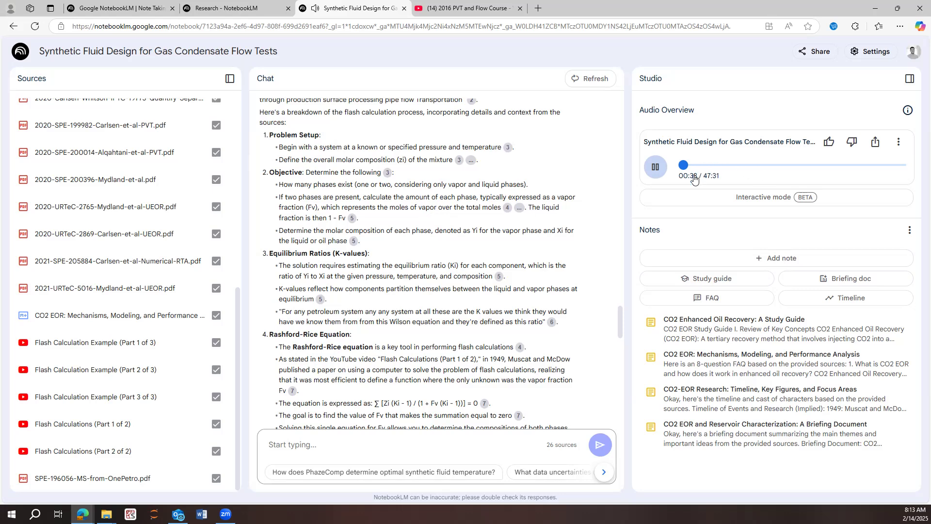
click(711, 165)
click(658, 168)
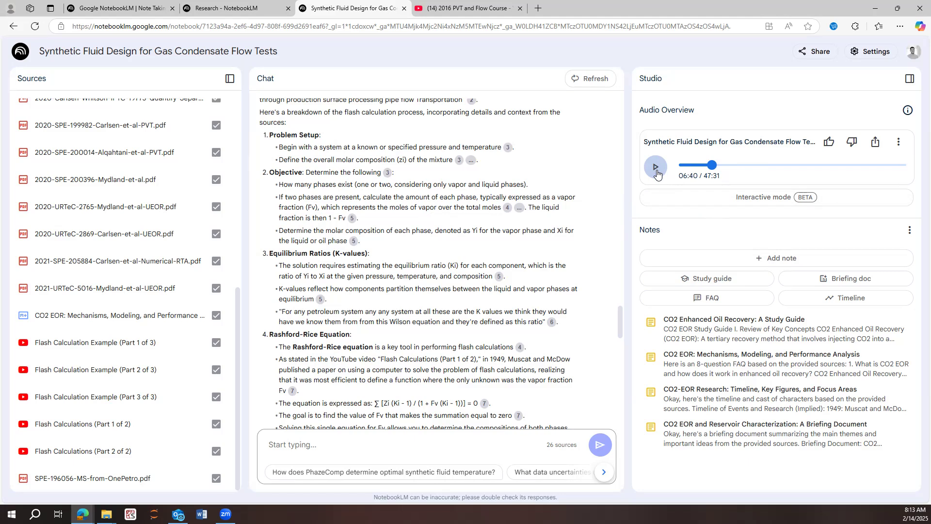
Start the Audio Overview in Interactive mode with microphone allowed, join, then pause it.
click(703, 199)
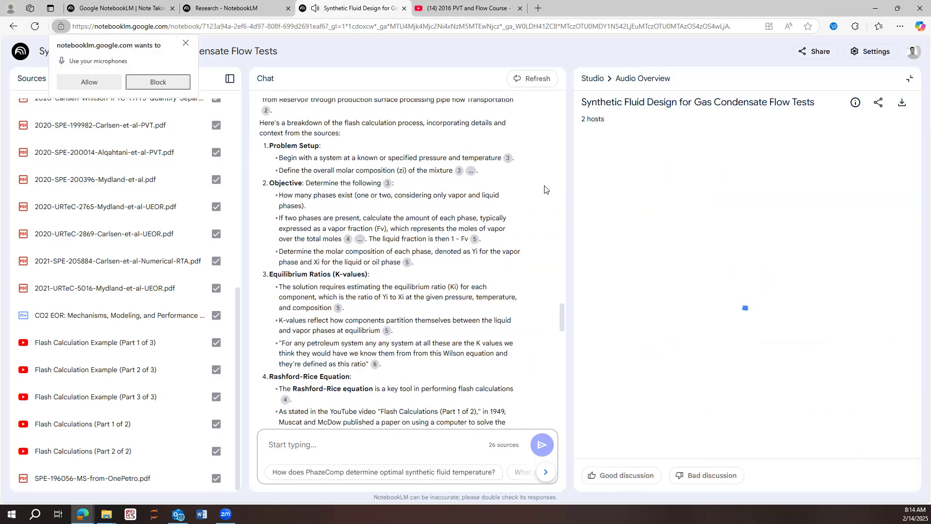
click(89, 81)
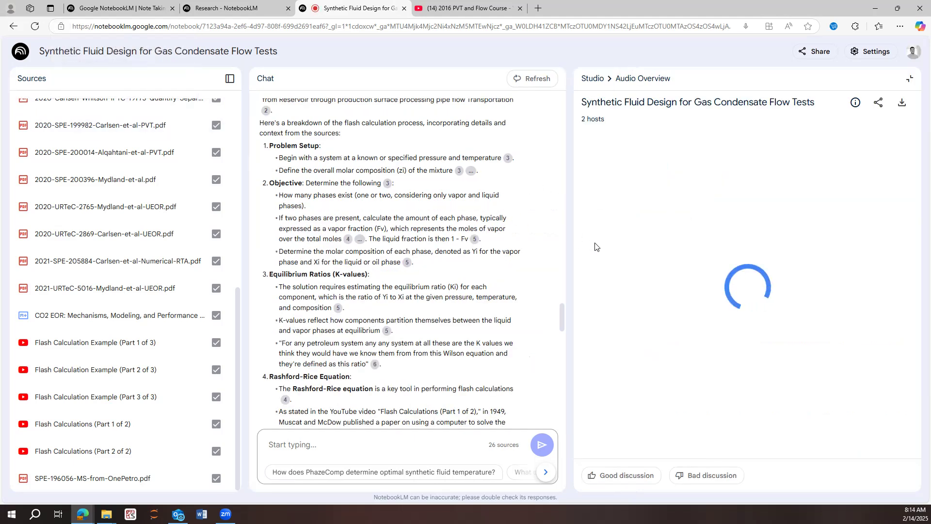
click(679, 431)
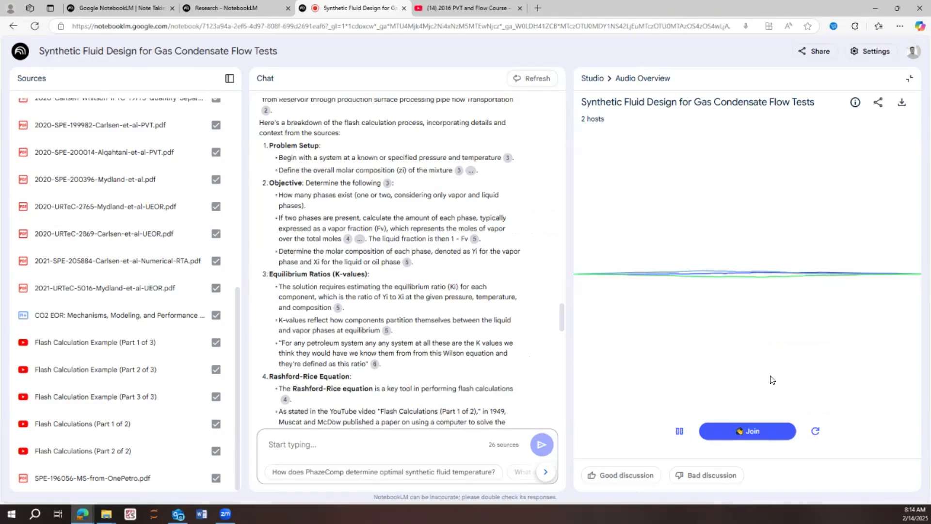
click(750, 435)
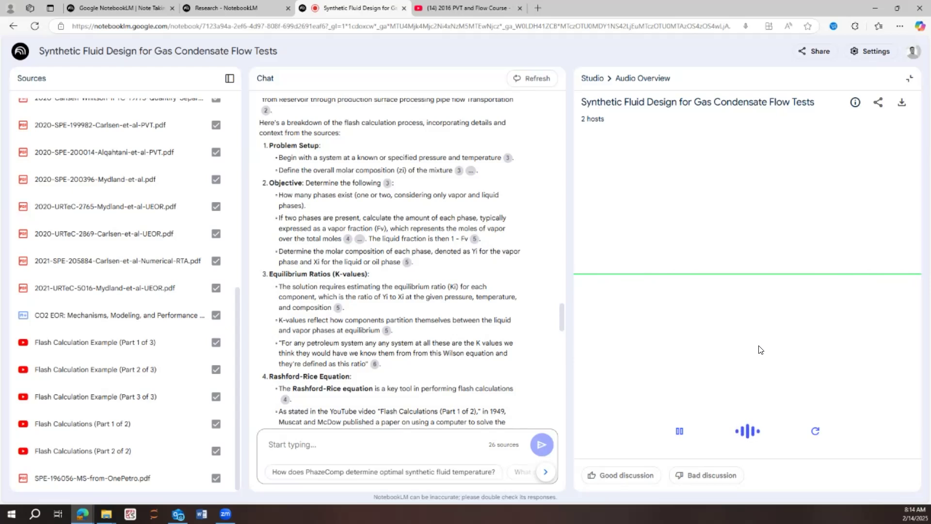
mouse_move(757, 372)
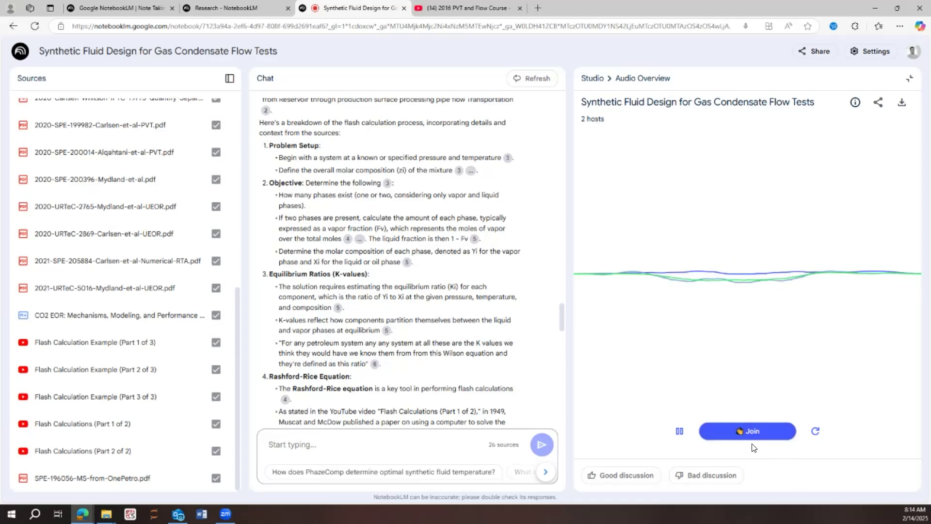
click(680, 431)
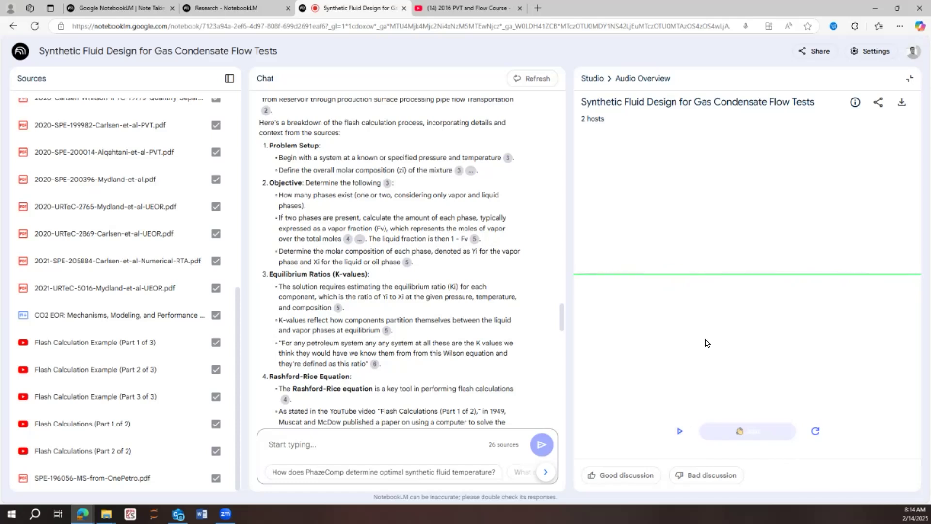